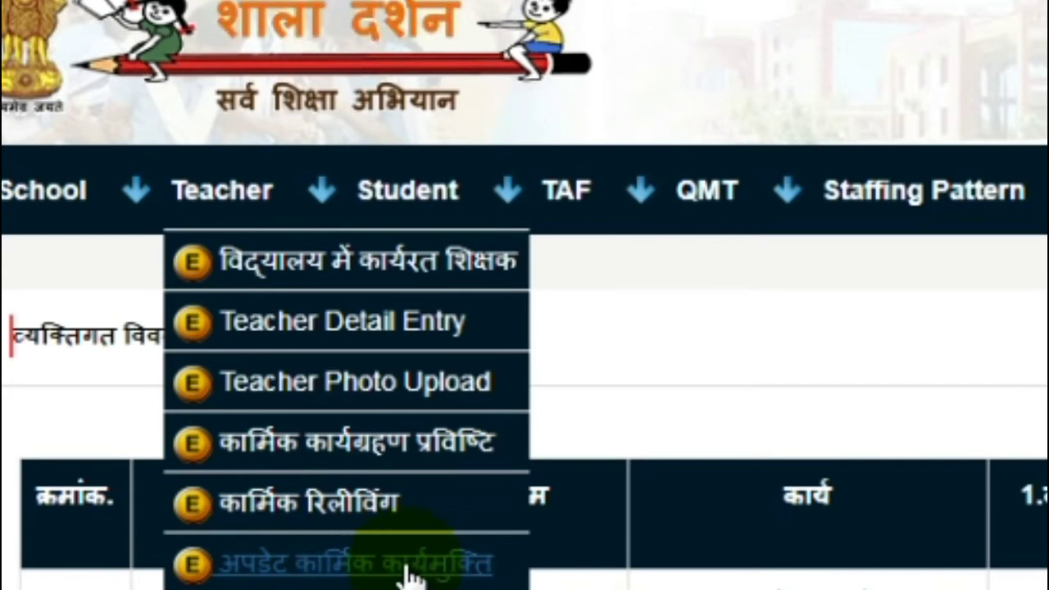
Step: Open the student promotion page (विद्यार्थी को प्रमोट करें) and try to choose a section for class 1
mouse_move(454, 214)
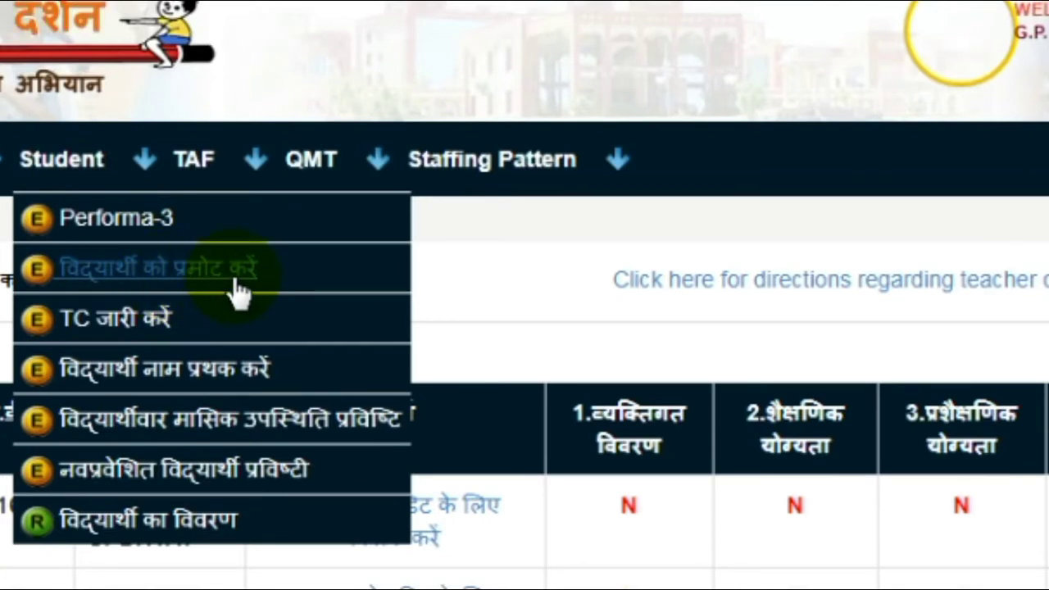
click(238, 291)
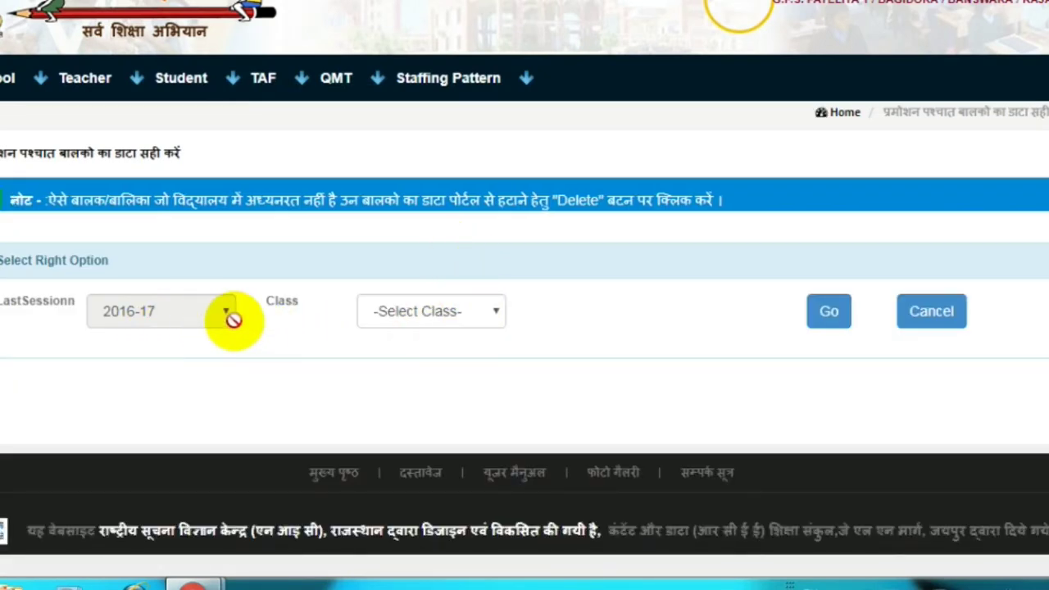
click(441, 319)
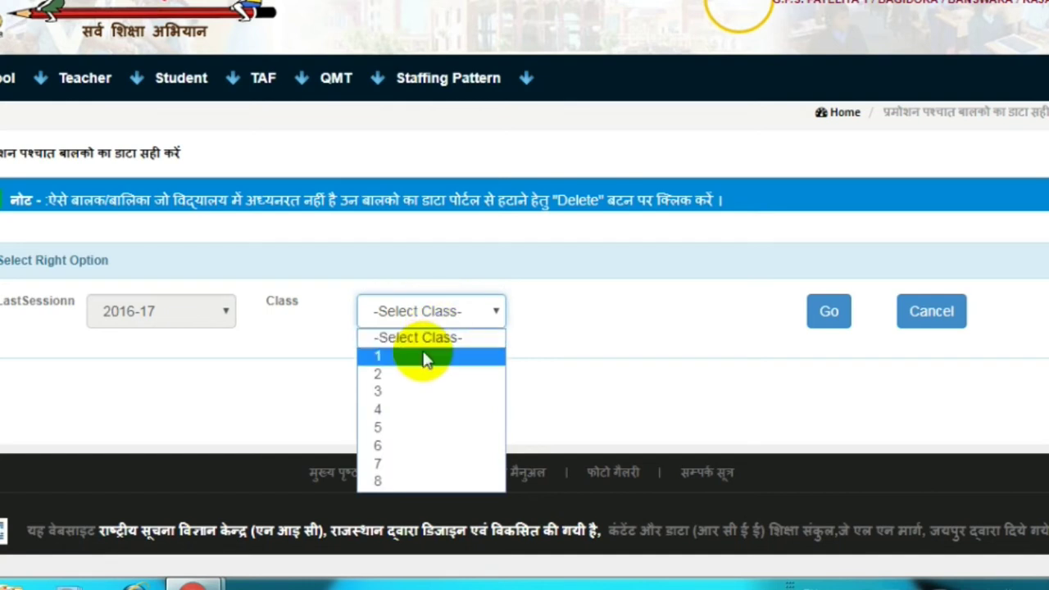
click(425, 358)
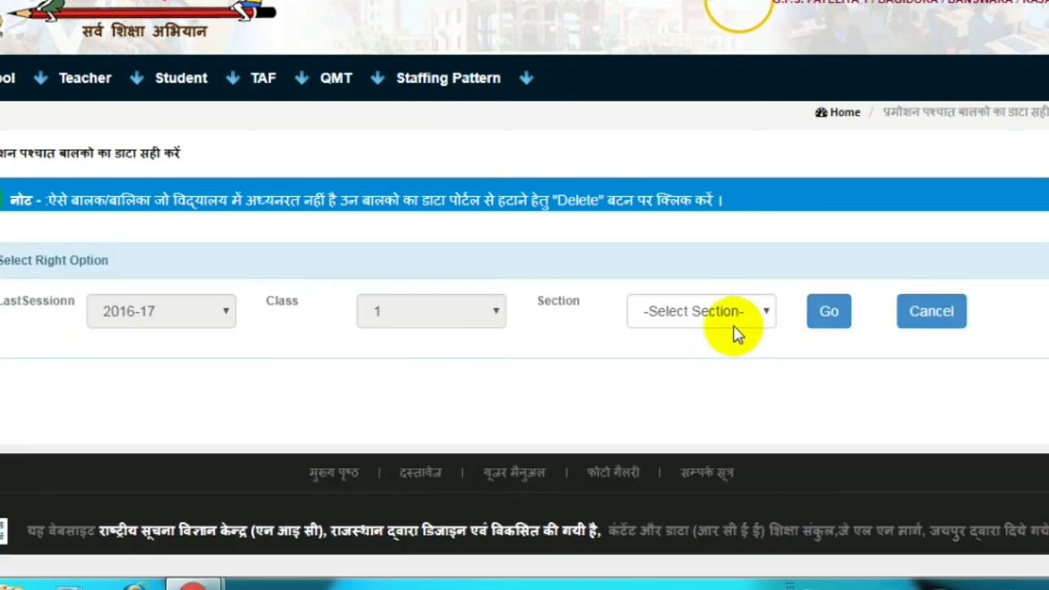
click(727, 320)
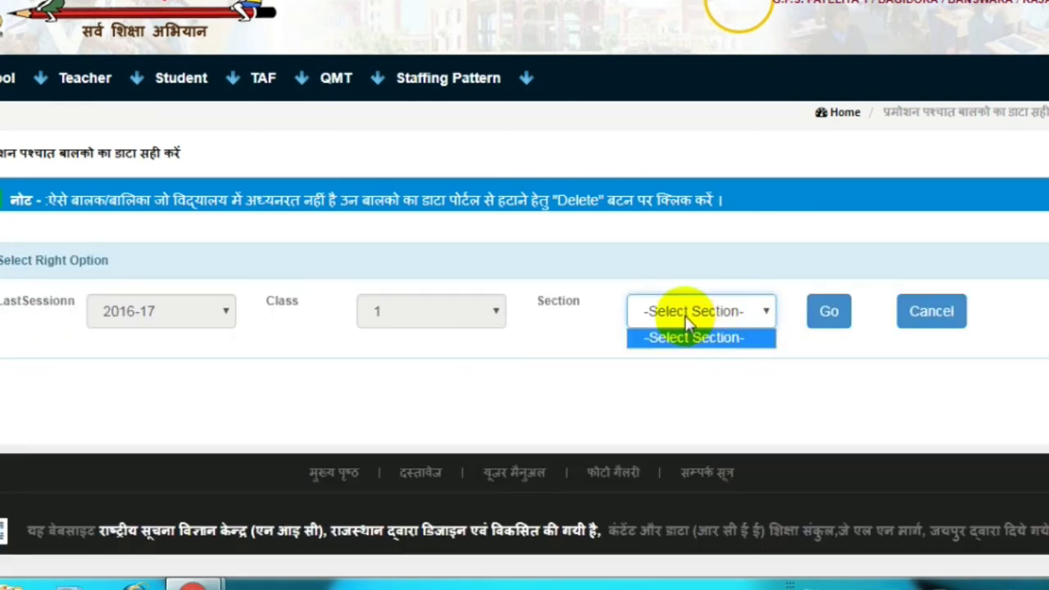
click(687, 333)
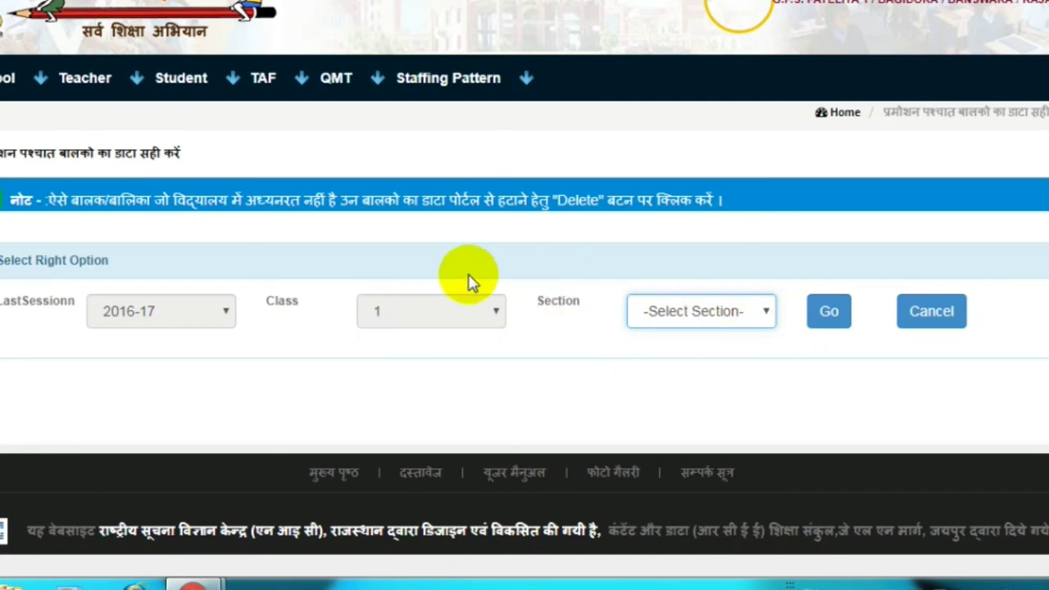
Step: Reload the student promotion page and load the student list for class 2, section A
mouse_move(182, 90)
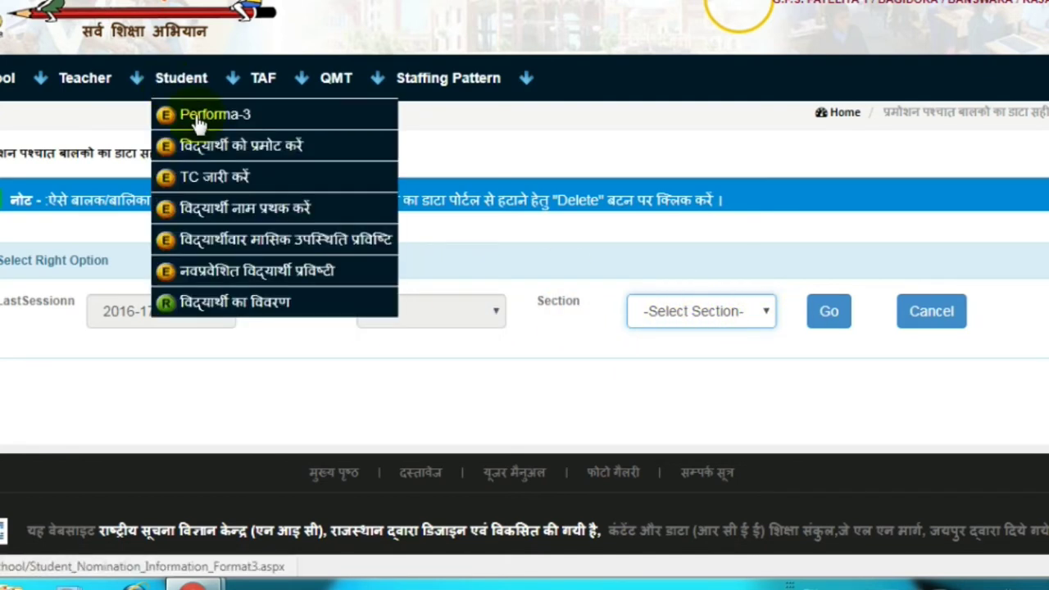
click(244, 148)
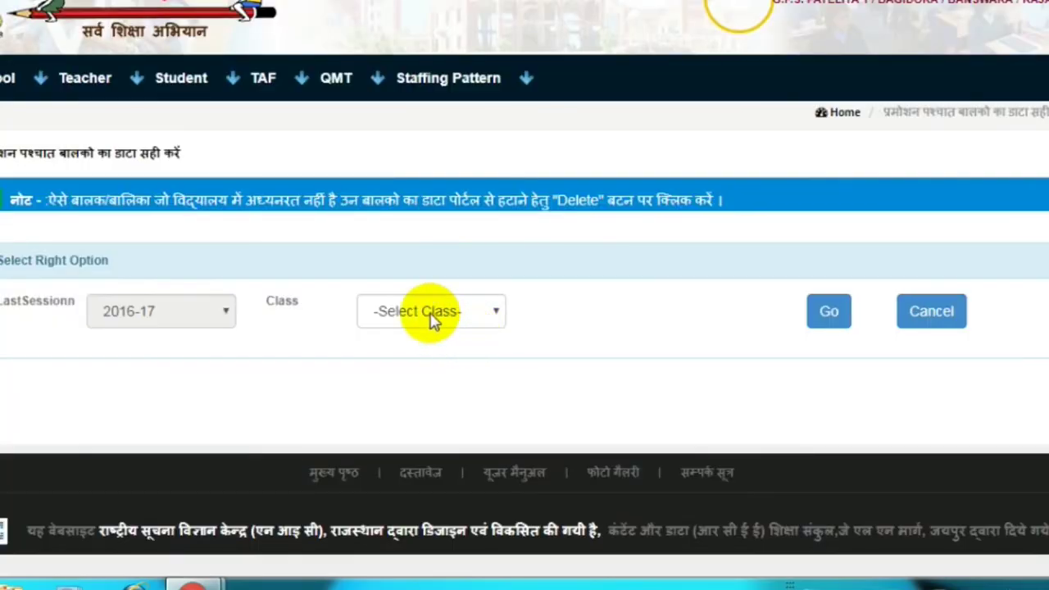
click(426, 310)
click(417, 374)
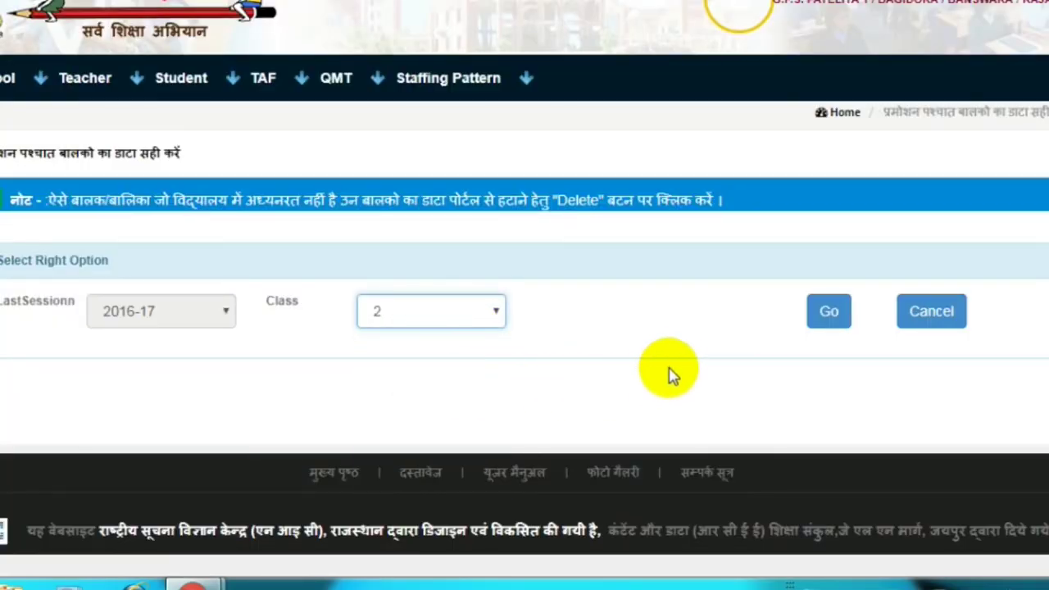
click(707, 320)
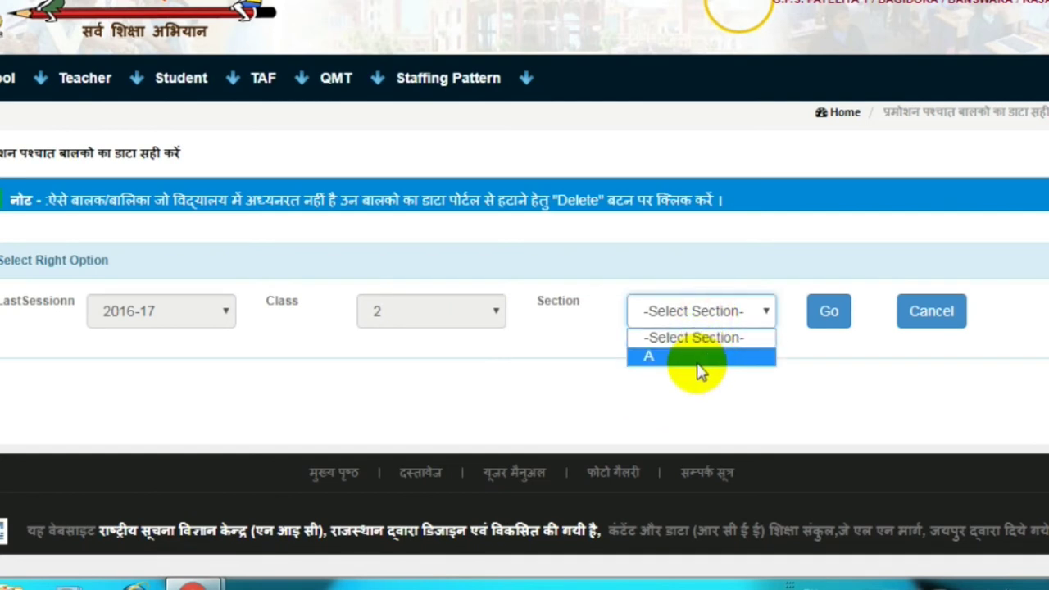
click(697, 368)
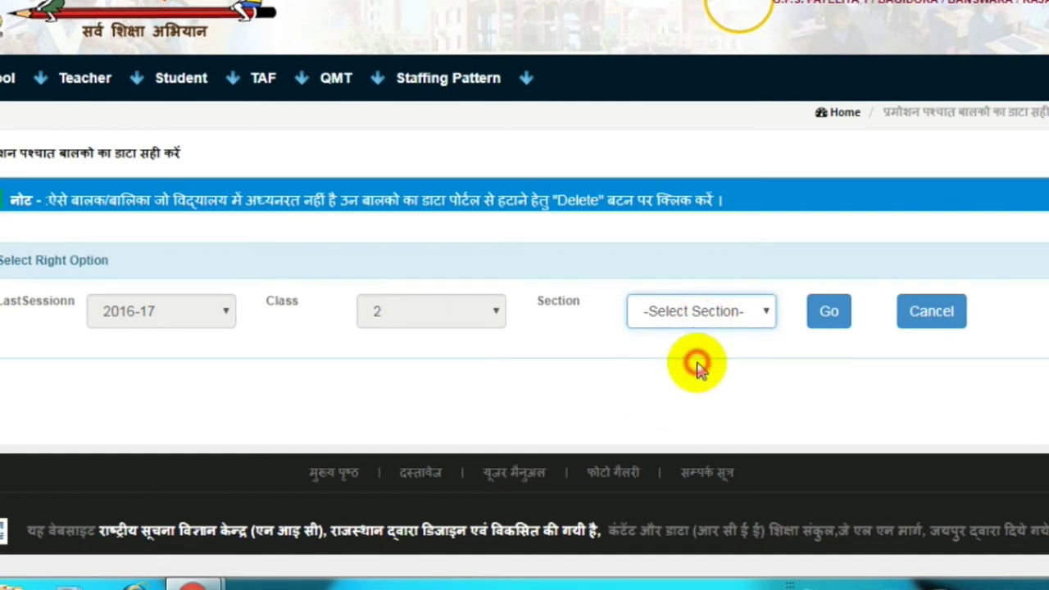
click(829, 316)
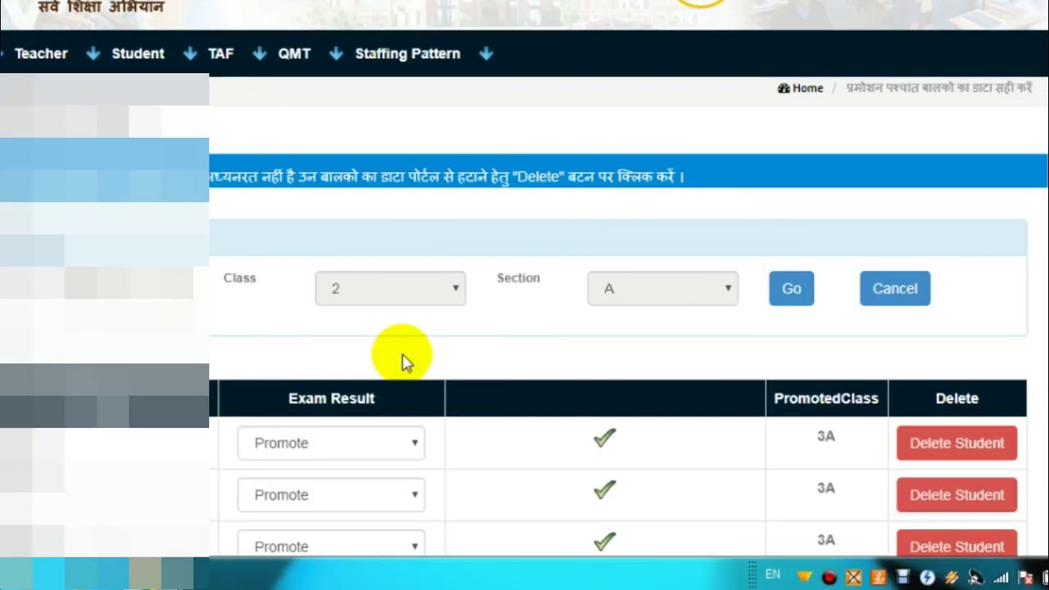
Step: Examine the exam result and promoted class of the students throughout the class 2, section A list
scroll(401, 360, down, 3)
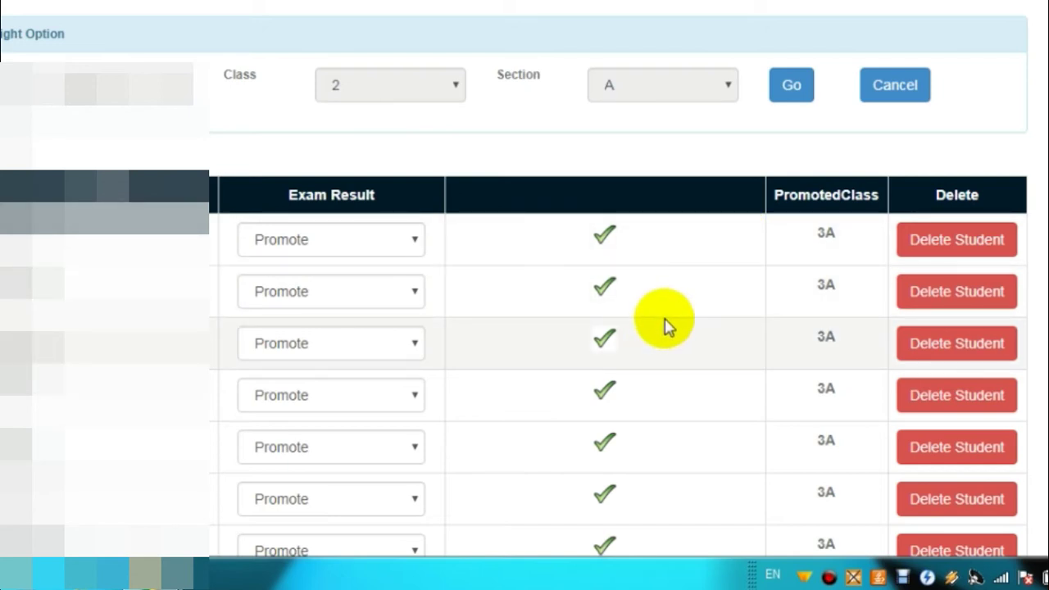
scroll(655, 302, down, 3)
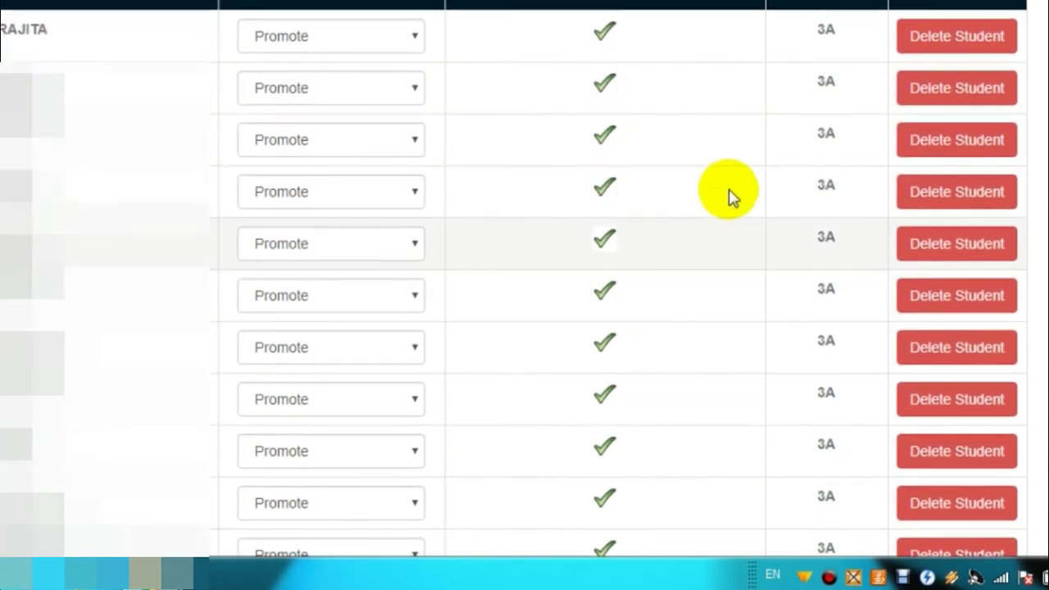
scroll(516, 147, up, 3)
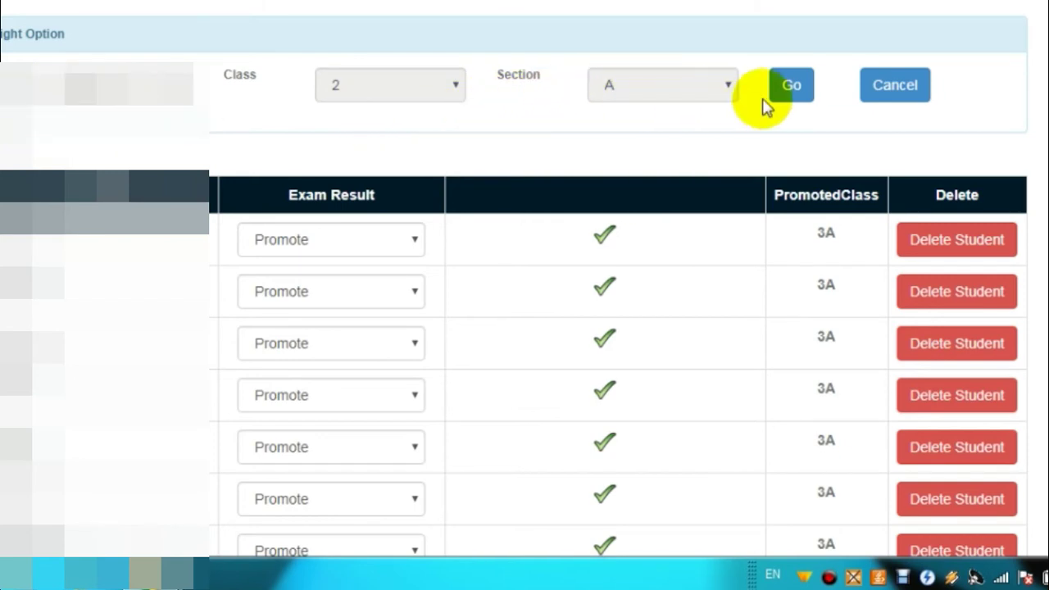
scroll(674, 283, down, 1)
scroll(674, 283, down, 1)
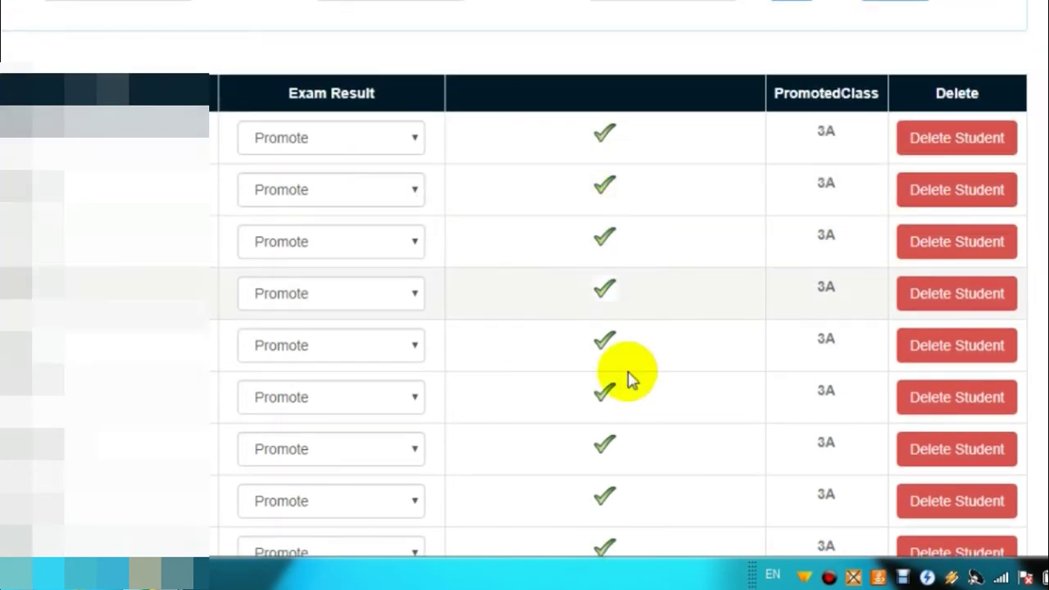
scroll(627, 378, down, 5)
scroll(627, 378, down, 3)
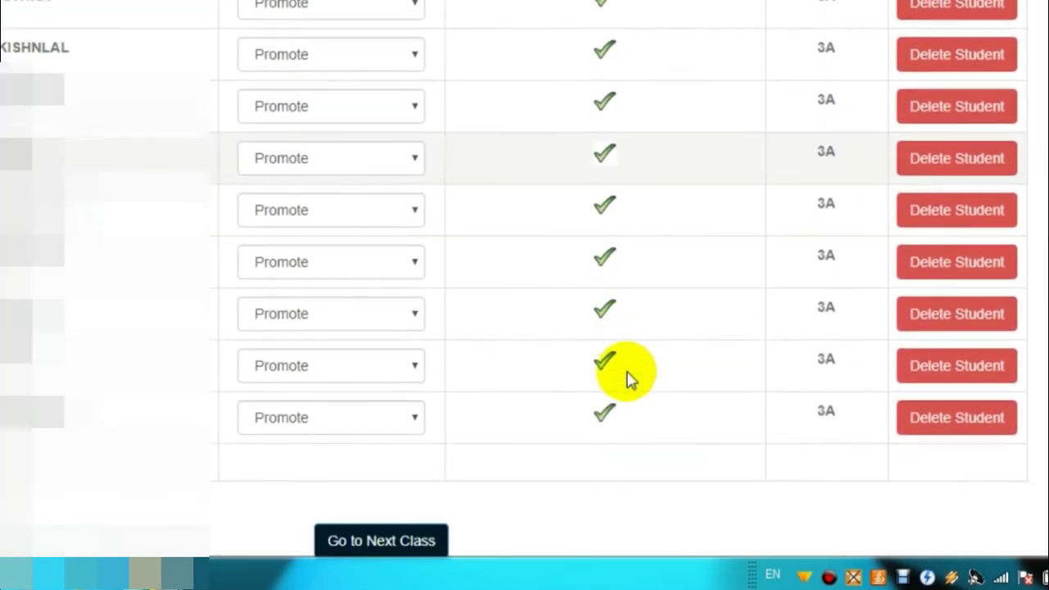
scroll(628, 378, down, 2)
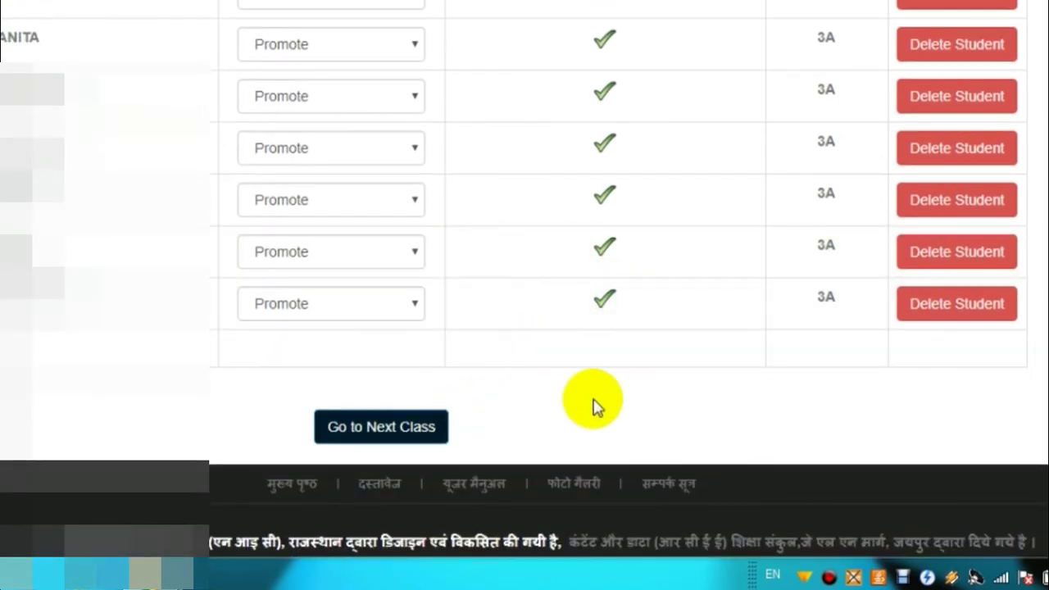
Step: Go to the next class and load the class 3, section A list to review its promotion entries
click(385, 440)
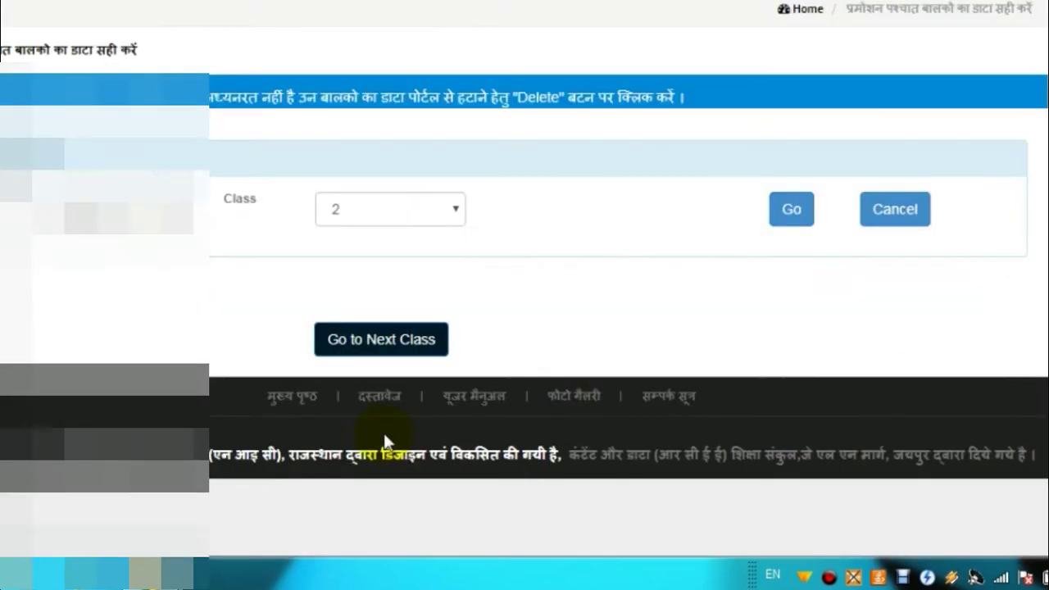
click(375, 216)
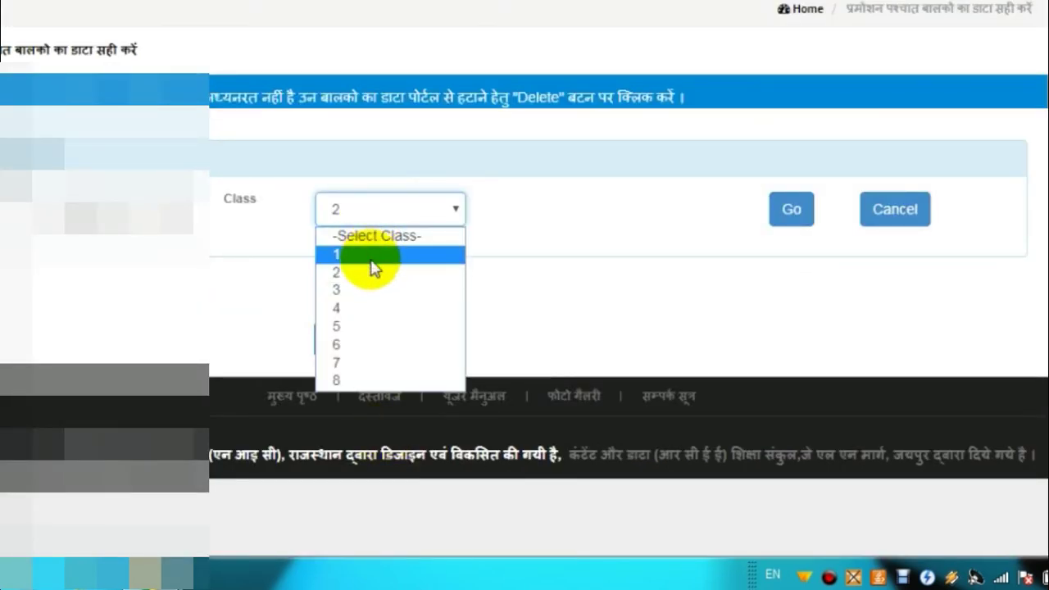
click(372, 290)
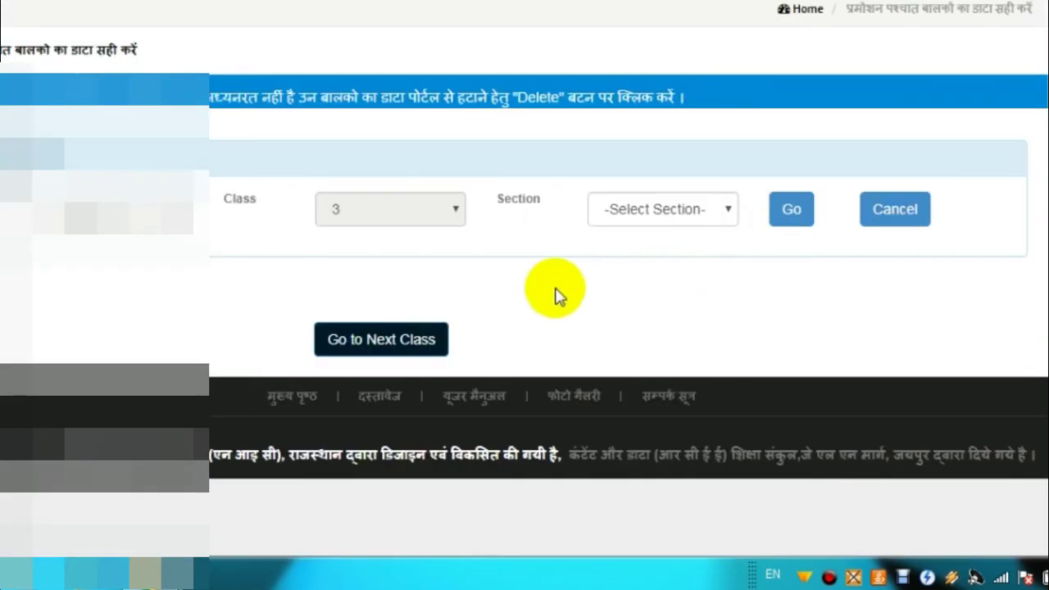
click(655, 210)
click(651, 258)
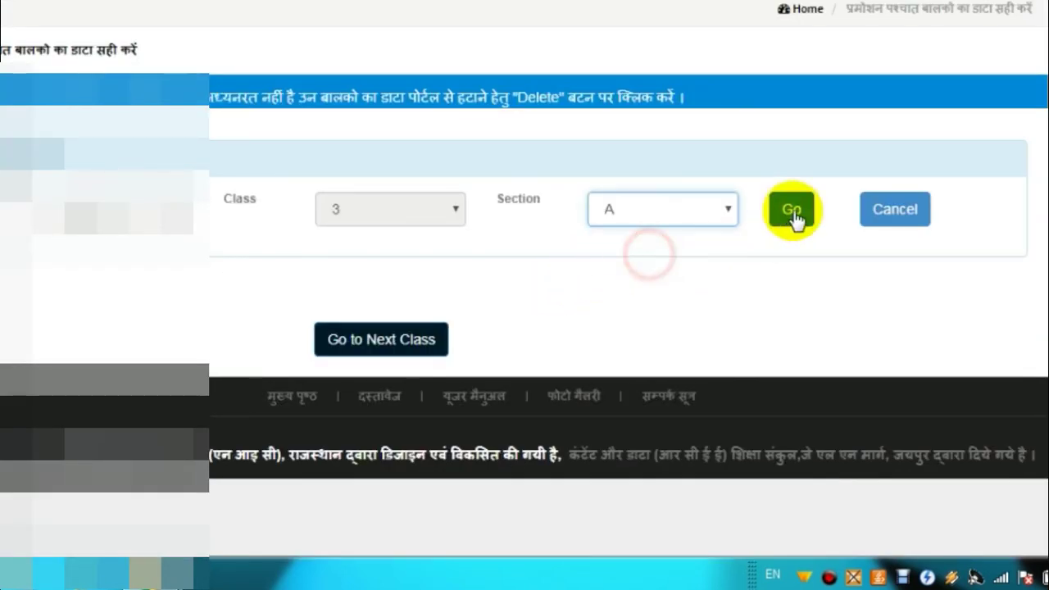
click(791, 211)
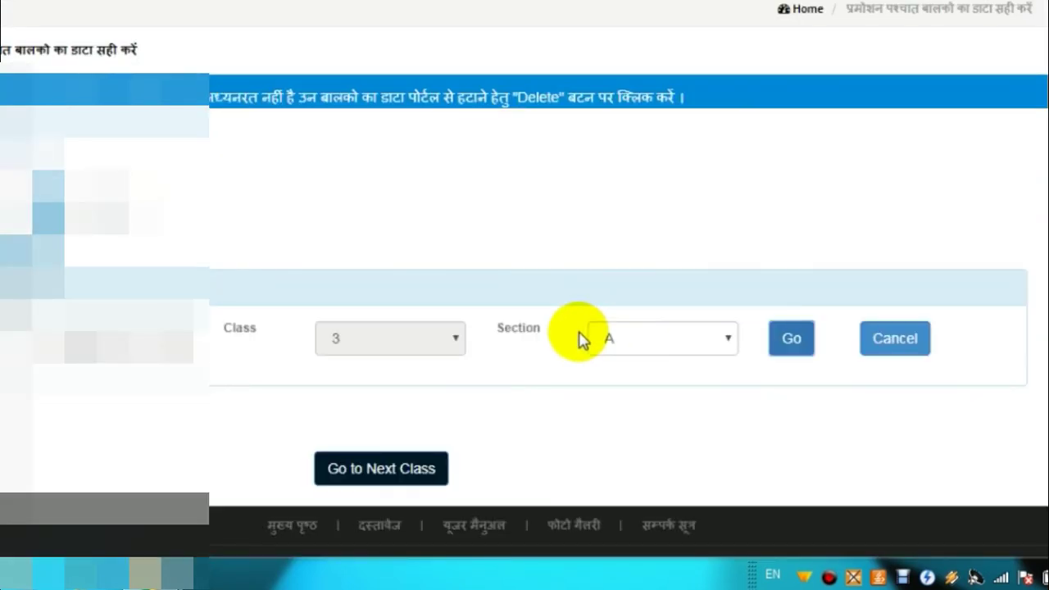
scroll(777, 293, down, 2)
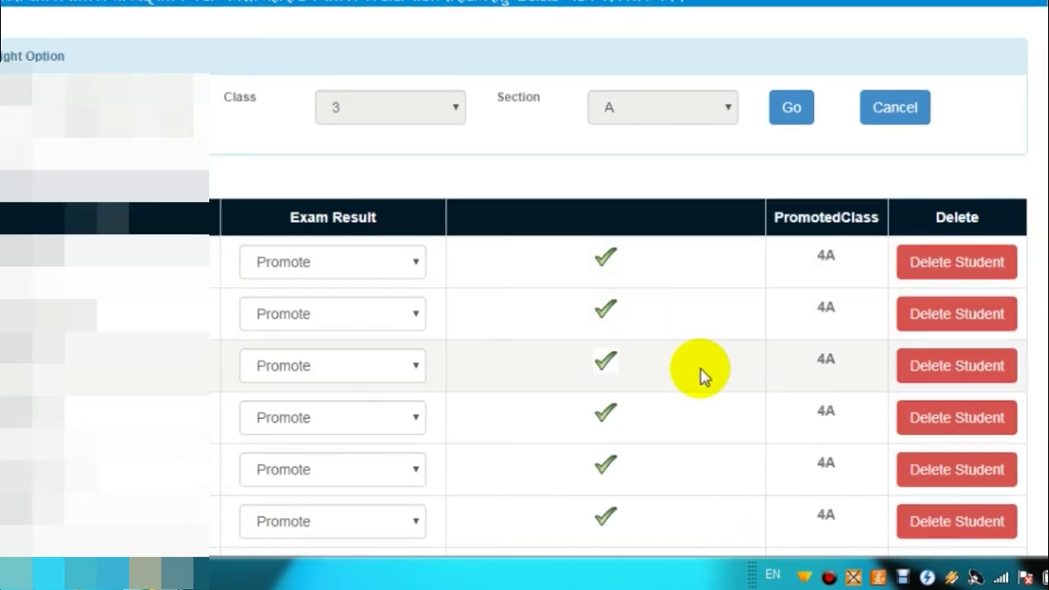
scroll(701, 376, down, 3)
scroll(701, 375, down, 8)
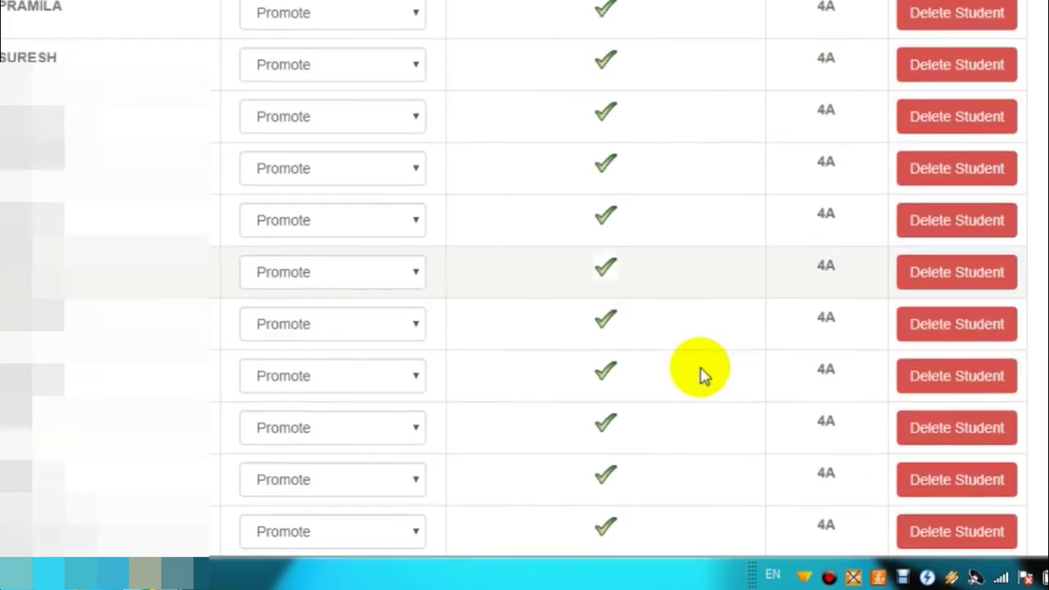
scroll(700, 376, up, 10)
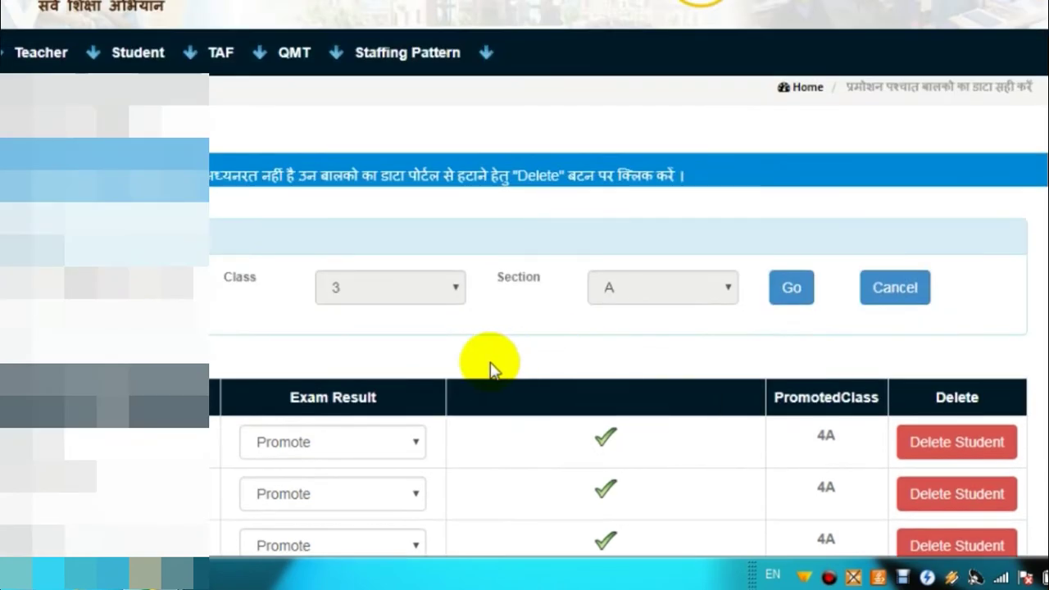
scroll(401, 385, down, 10)
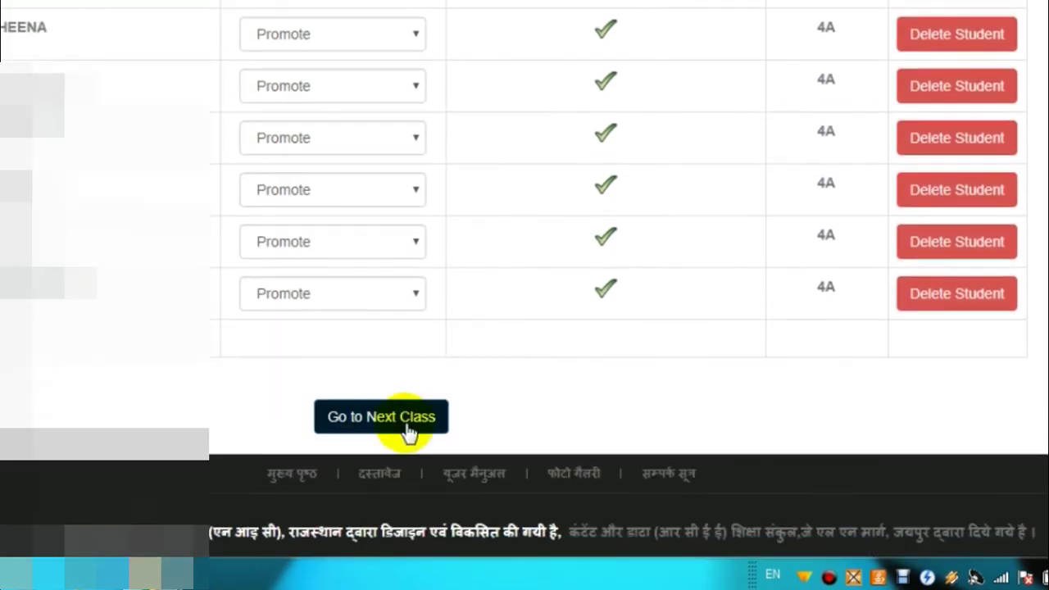
Step: Leave the class 3 list for the next class and load the students of class 4, section A
click(407, 424)
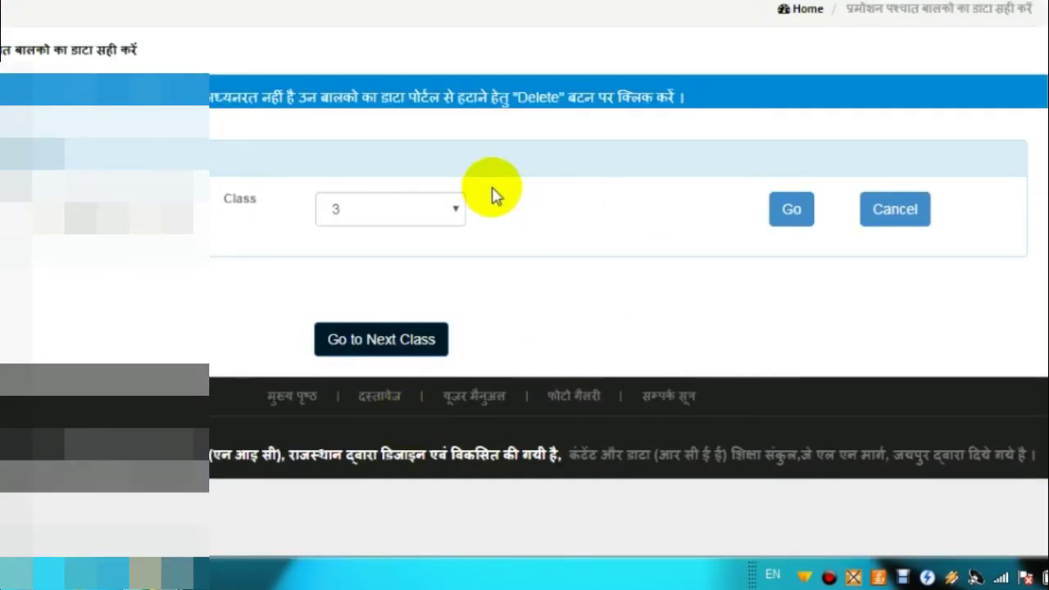
click(423, 212)
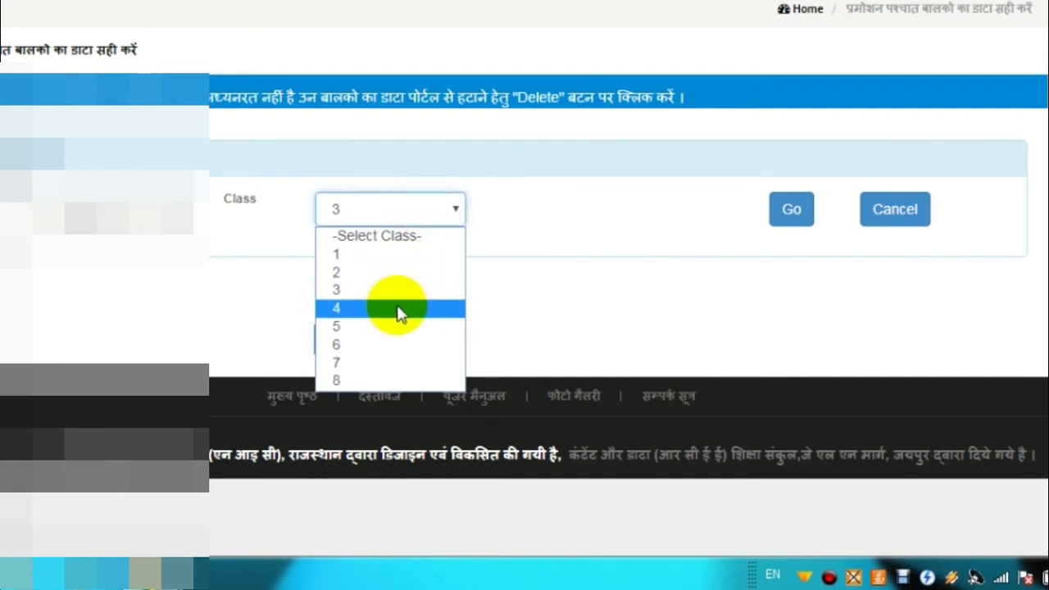
click(400, 308)
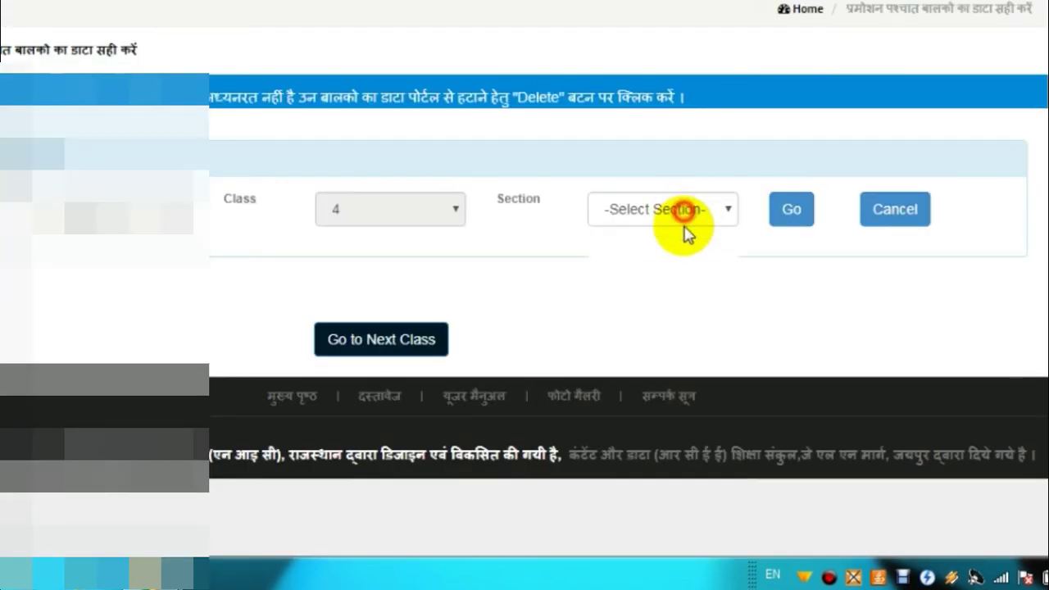
click(682, 211)
click(644, 255)
click(789, 215)
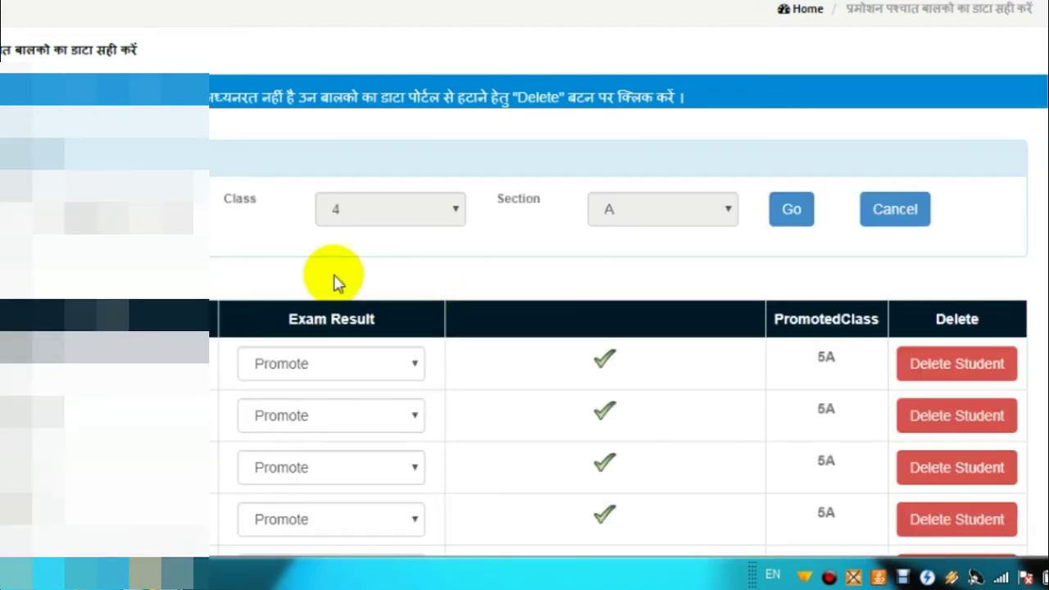
Step: Open the transfer certificate issuing page (TC जारी करें) for students
mouse_move(156, 0)
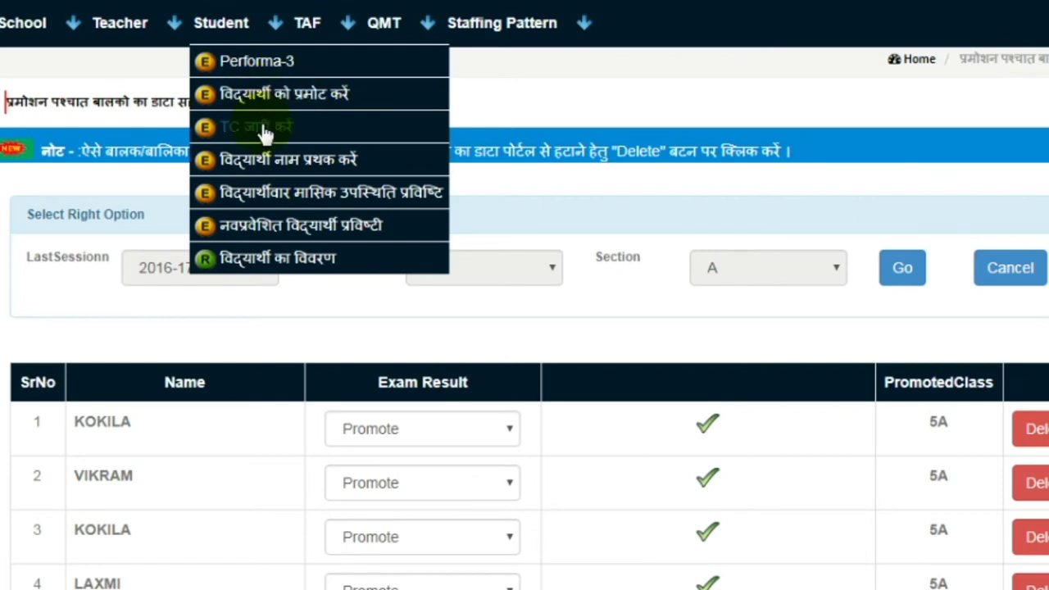
click(266, 131)
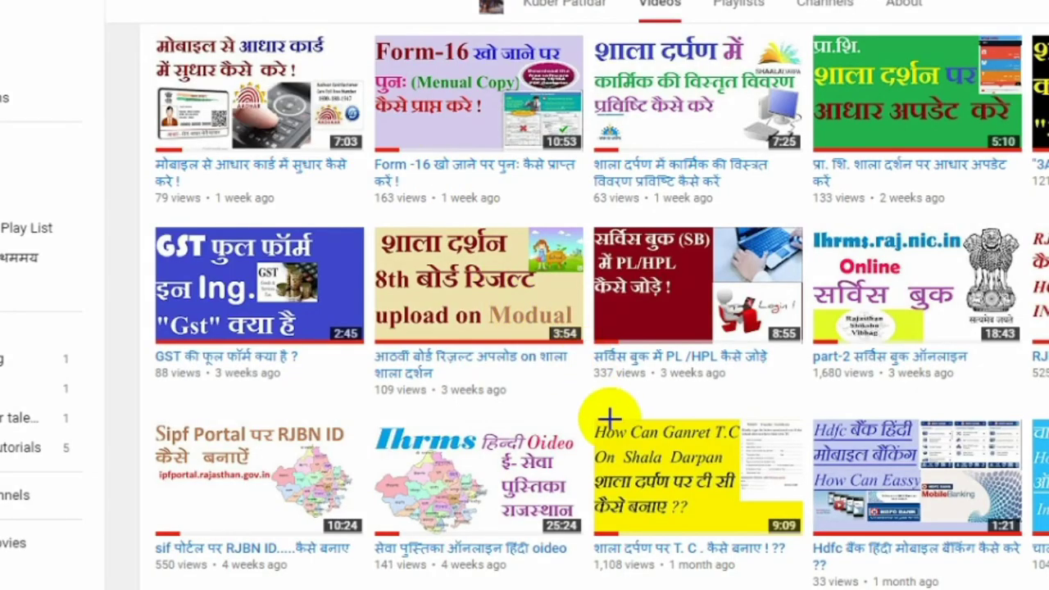
drag(585, 401, 807, 576)
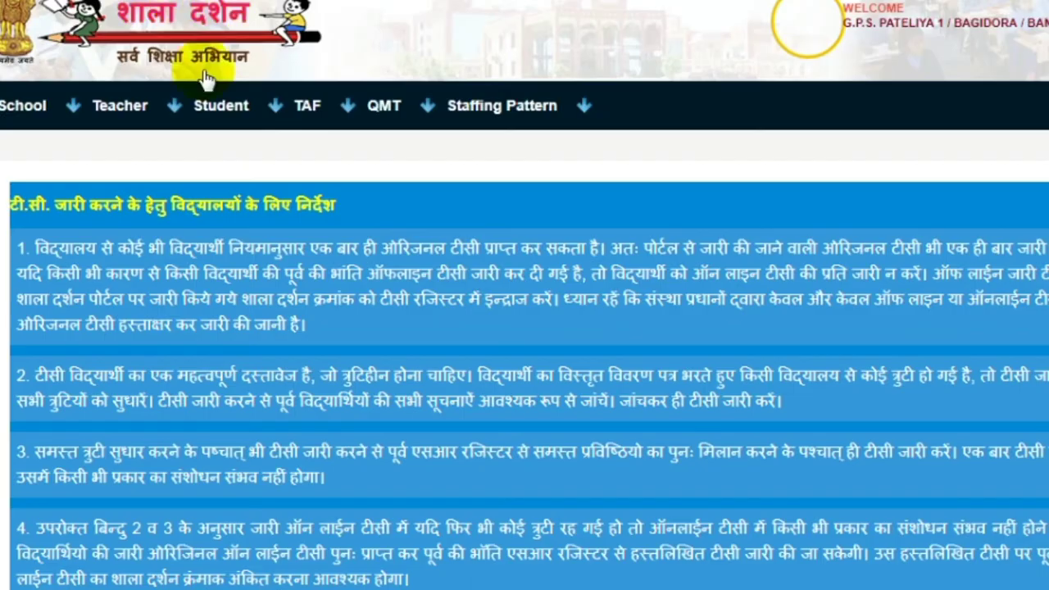
Step: Open the page for removing student names (विद्यार्थी नाम प्रथक करें)
mouse_move(221, 105)
click(303, 243)
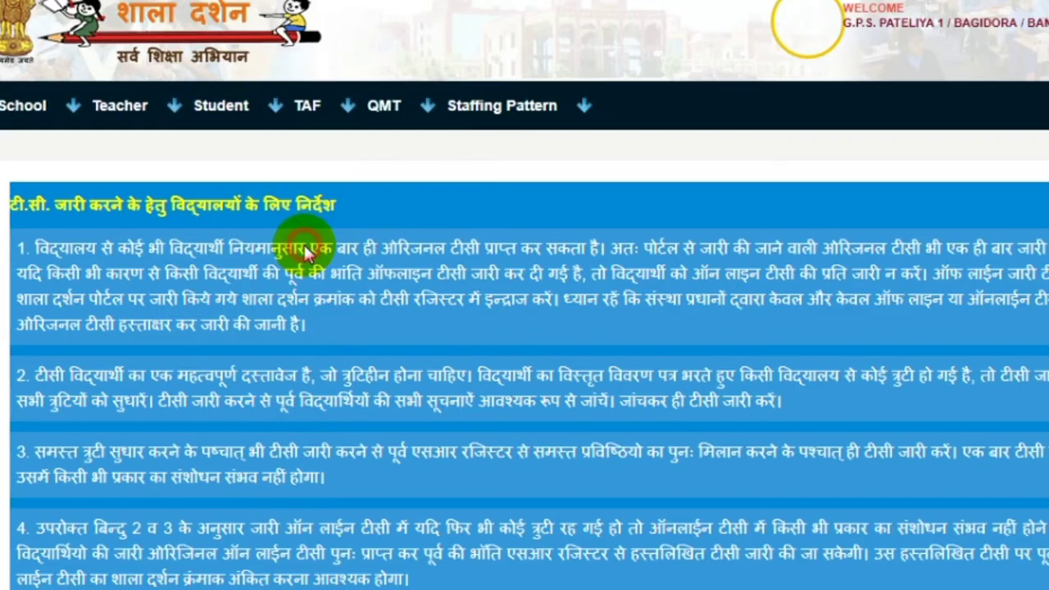
Step: Try entering a student's SR number in the name removal search field, and clear it without searching
scroll(426, 410, down, 1)
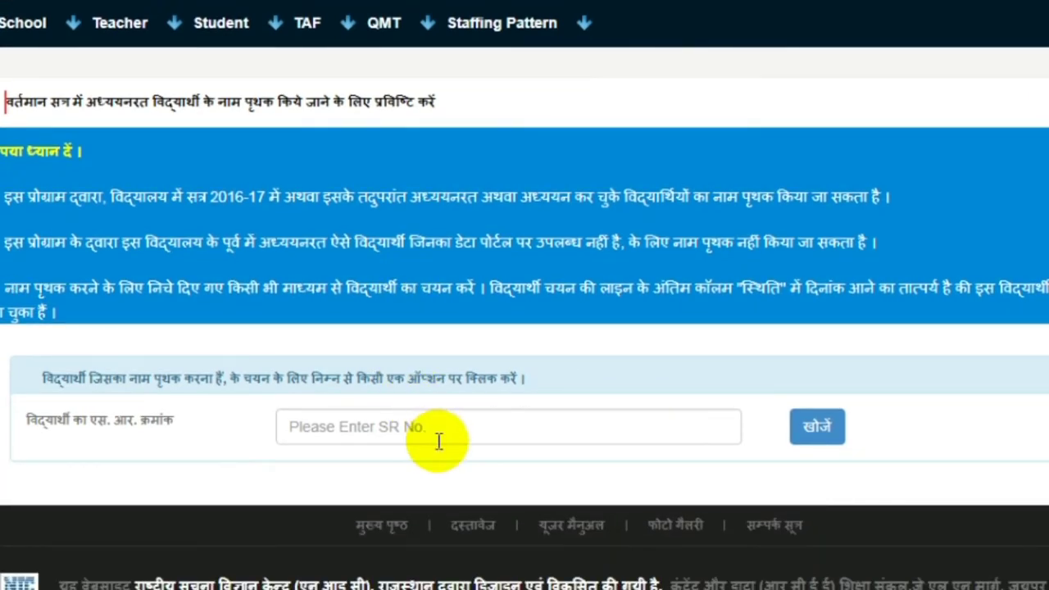
click(434, 426)
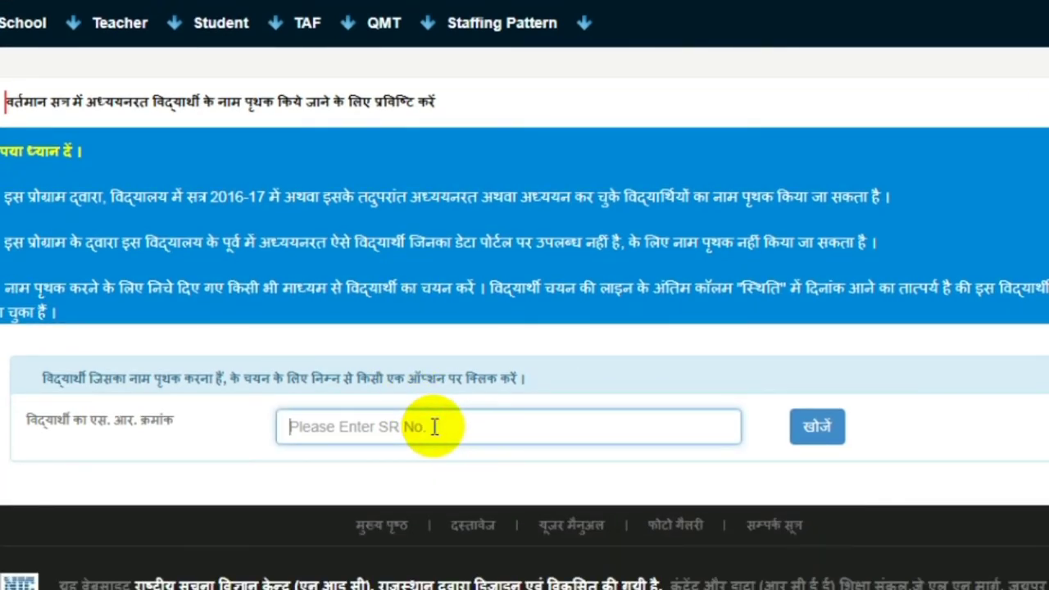
text(124)
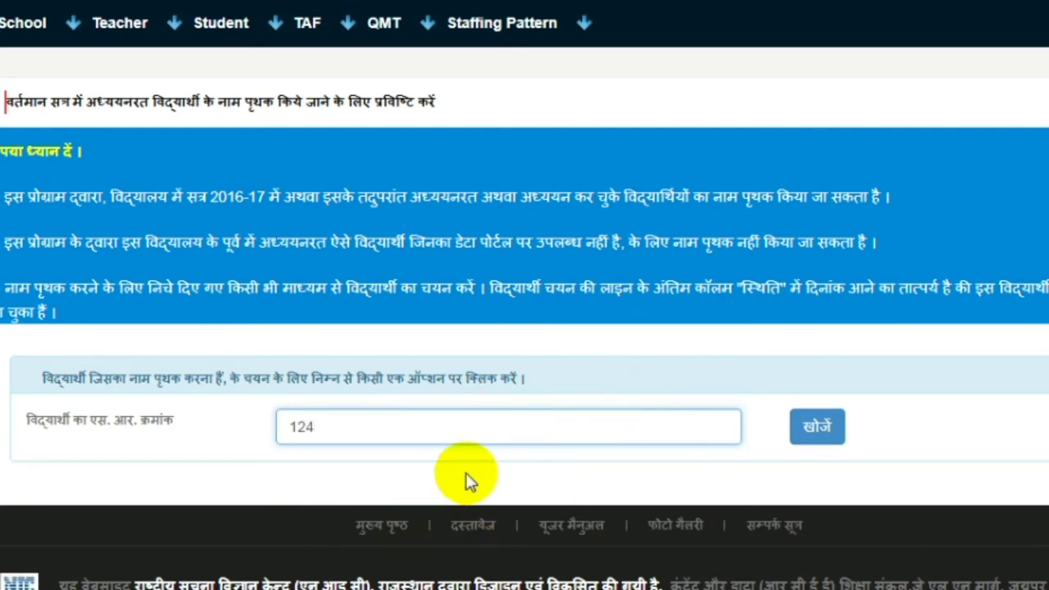
key(BackSpace)
key(BackSpace)
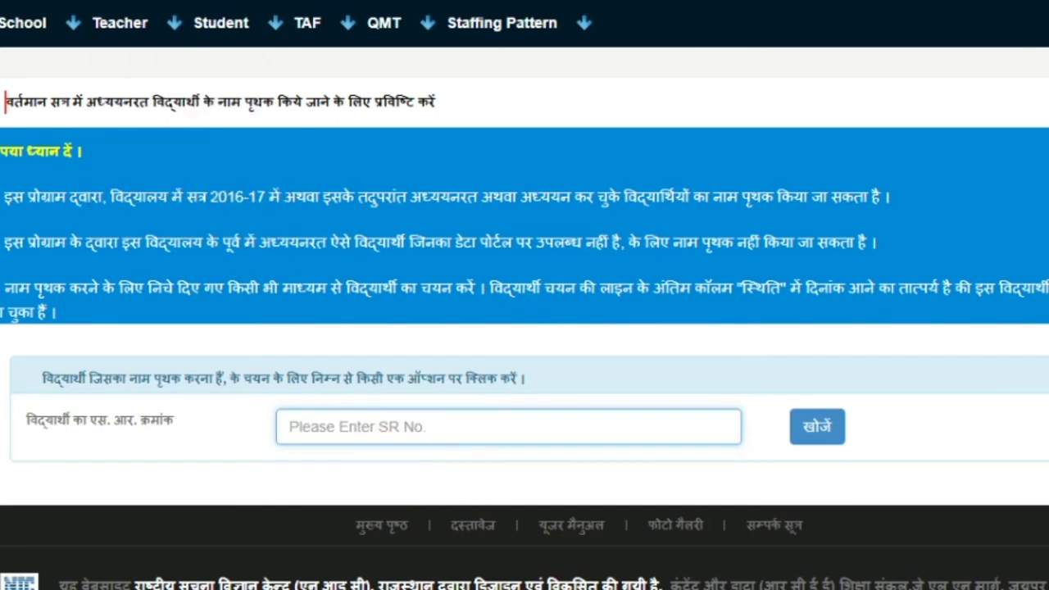
Step: Open the student-wise monthly attendance entry page (विद्यार्थीवार मासिक उपस्थिति प्रविष्टि)
mouse_move(236, 29)
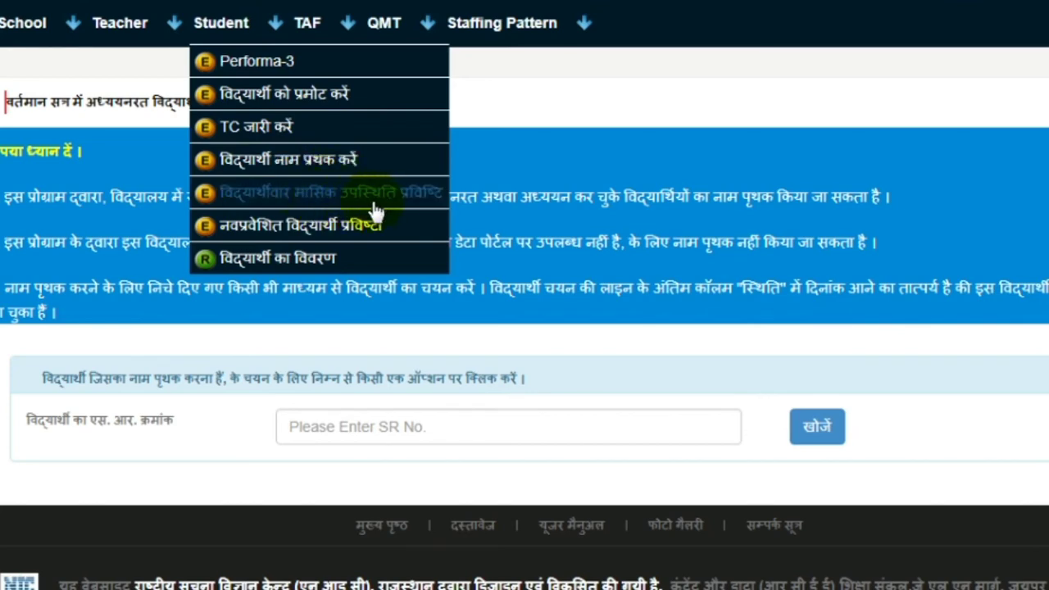
click(401, 207)
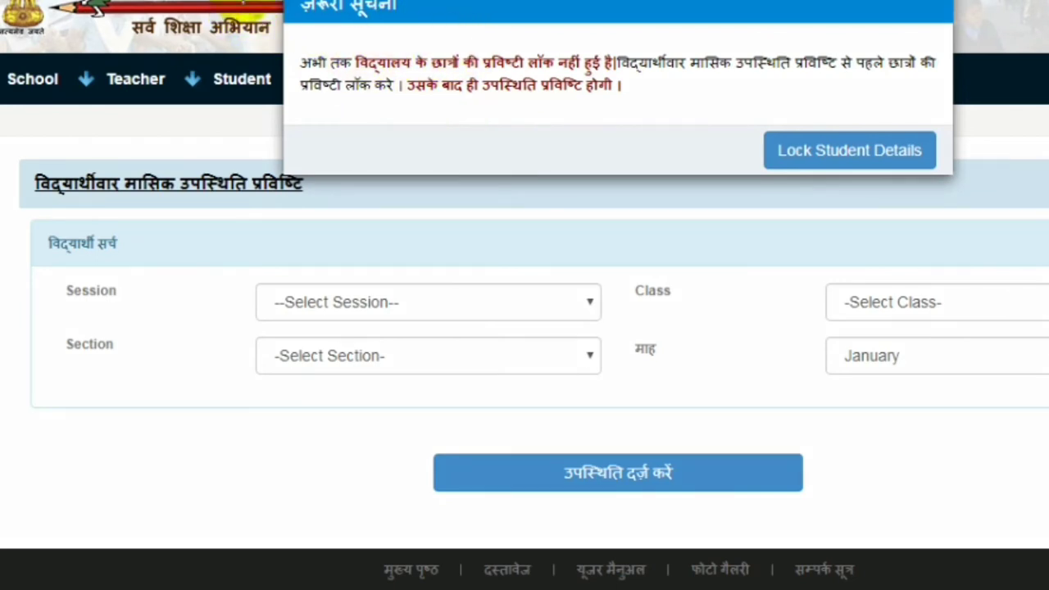
mouse_move(246, 2)
mouse_down()
mouse_move(276, 35)
mouse_move(426, 136)
mouse_move(901, 224)
mouse_move(967, 221)
mouse_move(981, 203)
mouse_up()
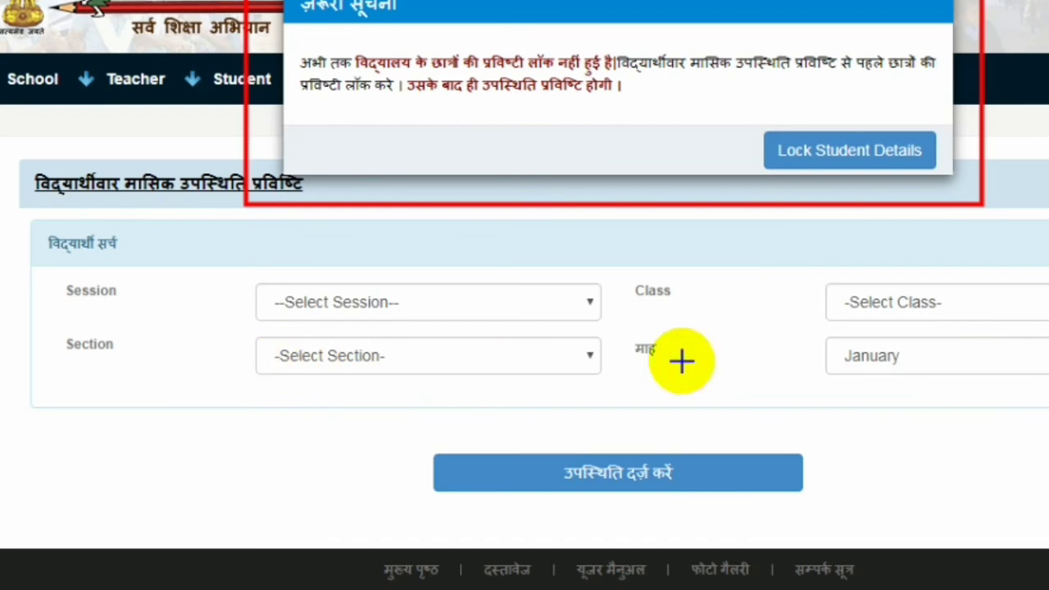
click(197, 264)
mouse_move(197, 265)
mouse_down()
mouse_move(468, 316)
mouse_move(533, 312)
mouse_move(555, 326)
mouse_up()
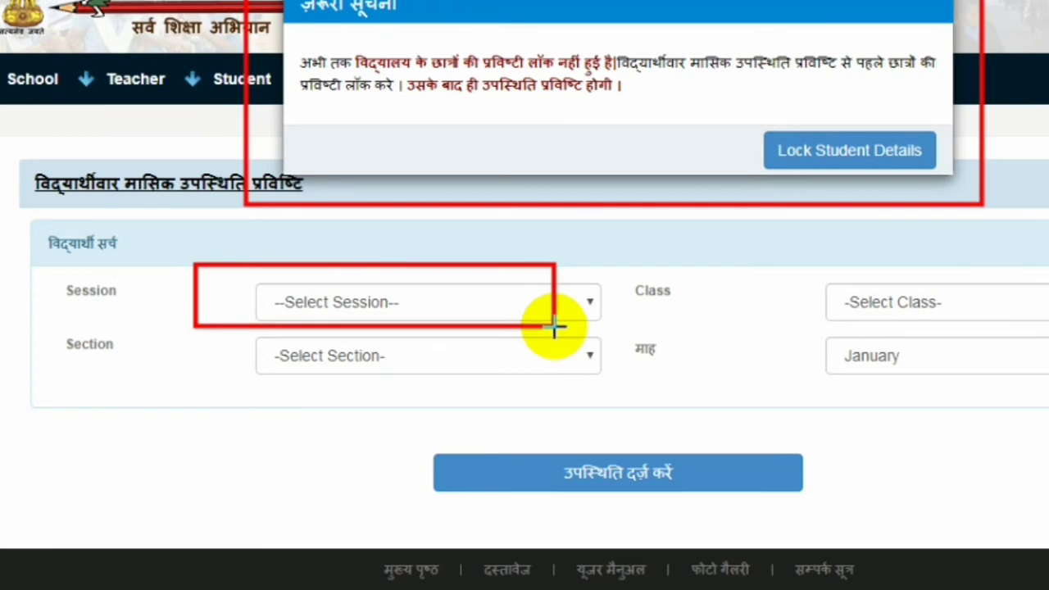
drag(809, 257, 1047, 336)
mouse_move(227, 326)
mouse_down()
mouse_move(339, 390)
mouse_move(589, 397)
mouse_up()
drag(815, 332, 1048, 399)
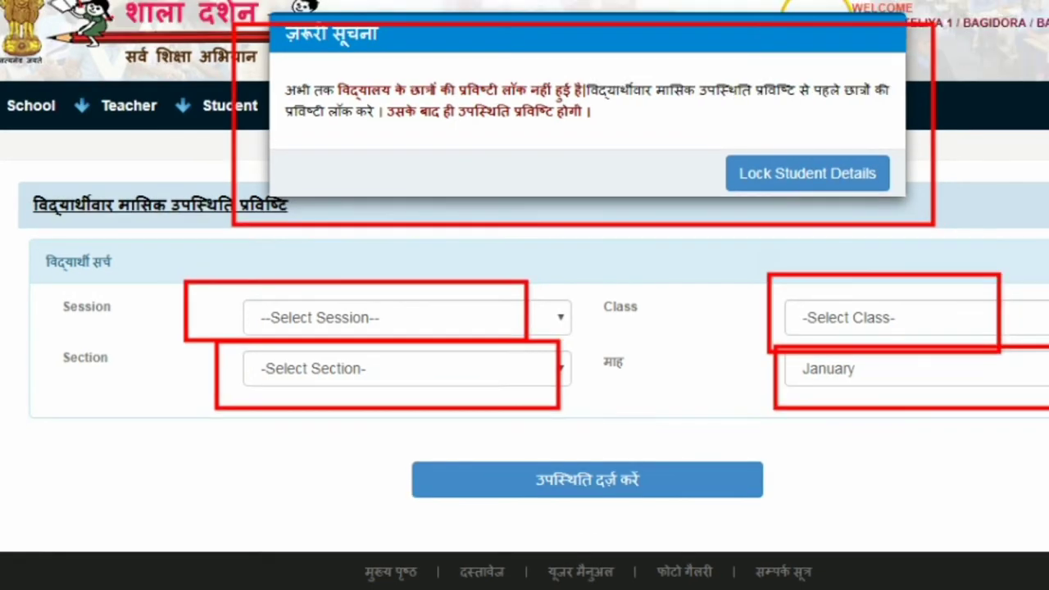
Step: Open the entry page for newly admitted students (नवप्रवेशित विद्यार्थी प्रविष्टी)
mouse_move(221, 23)
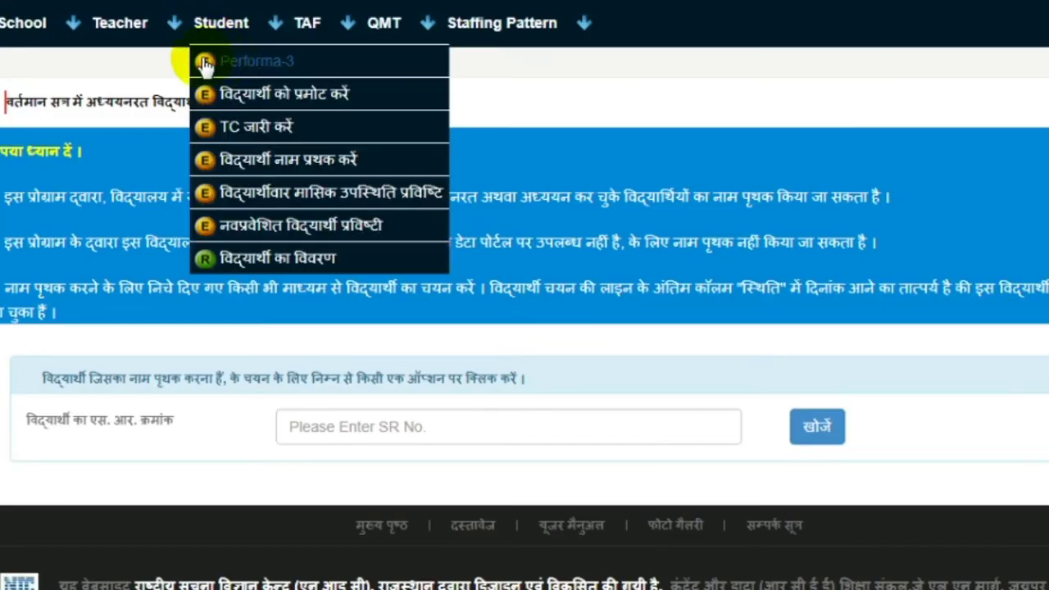
click(351, 231)
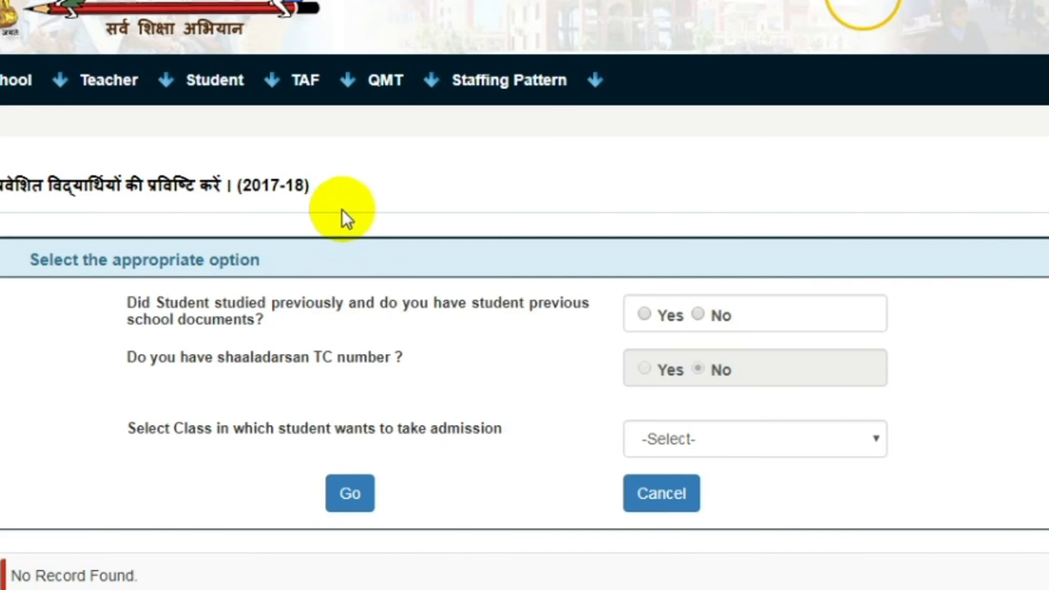
click(215, 80)
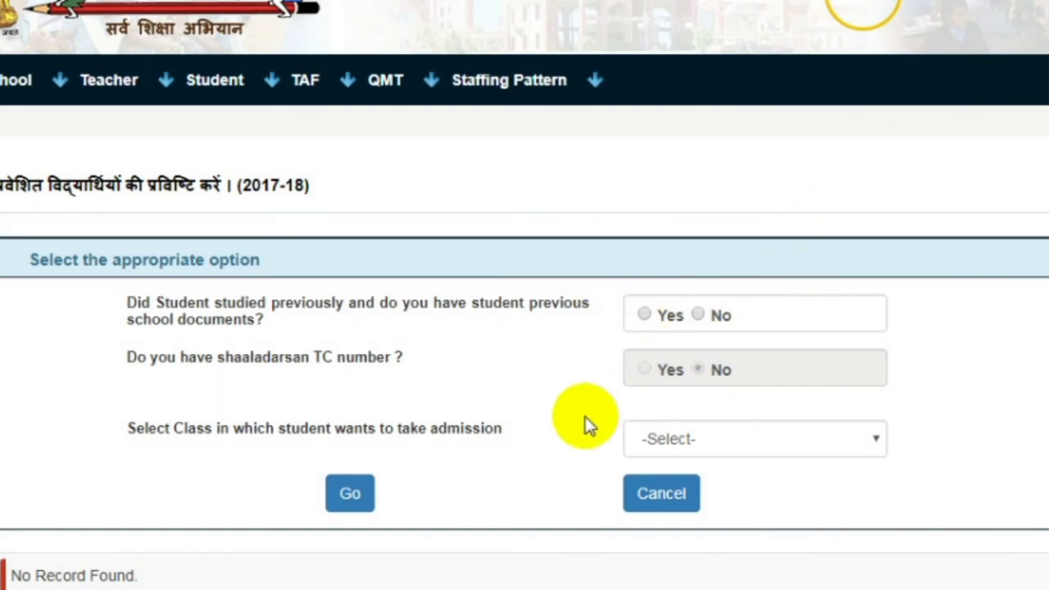
Step: Answer No to previous schooling and documents, choose class 1 for admission, and load the student information form
click(645, 317)
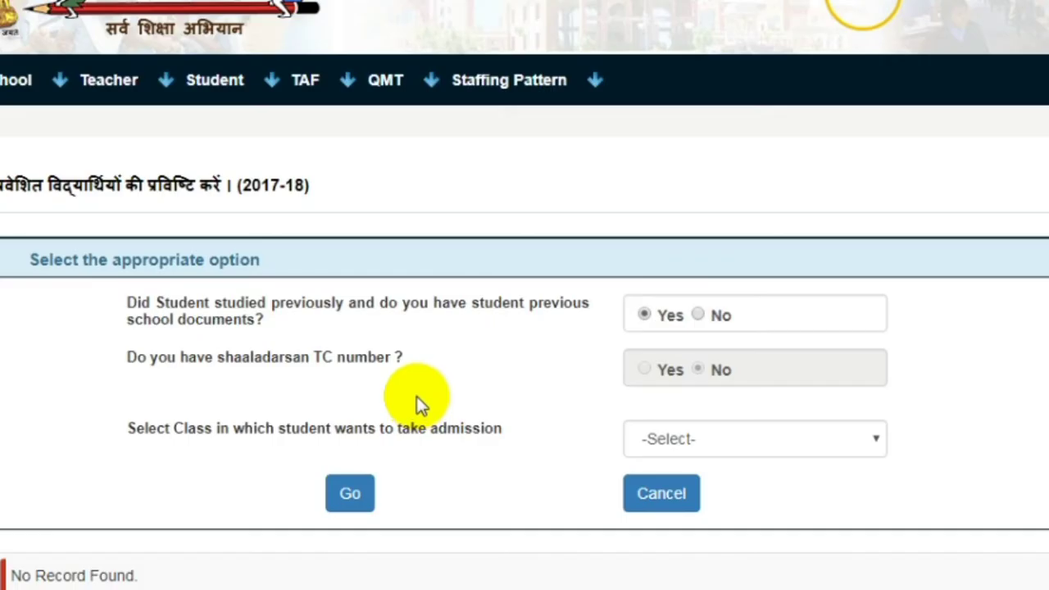
click(698, 316)
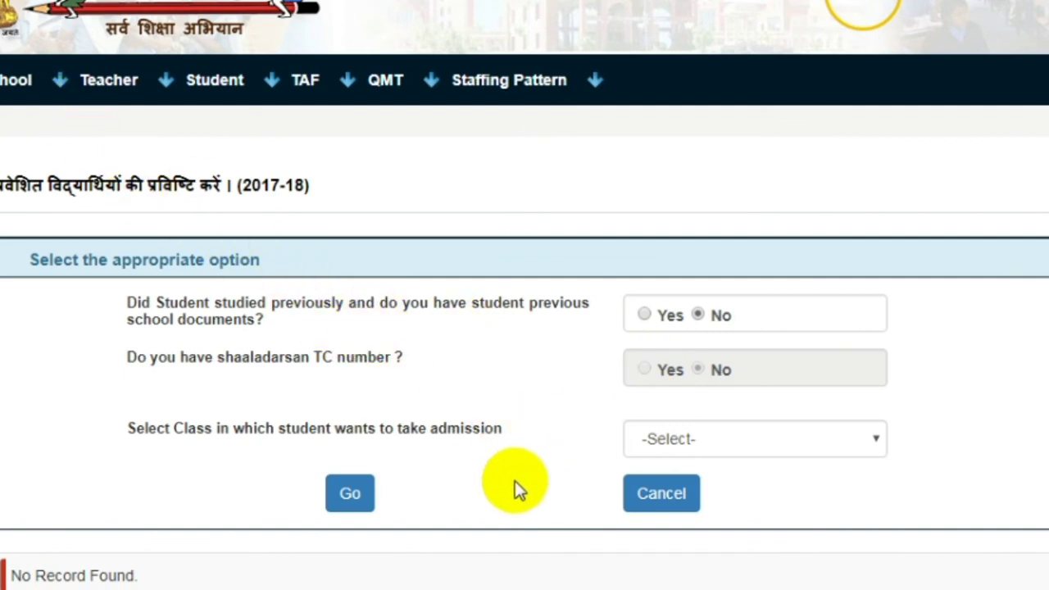
click(647, 370)
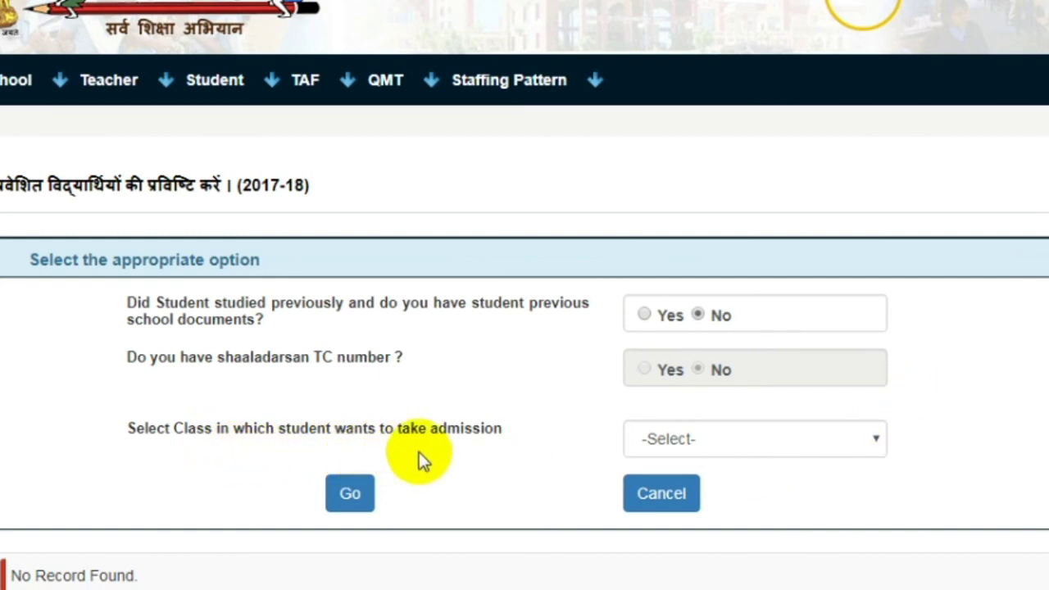
click(755, 448)
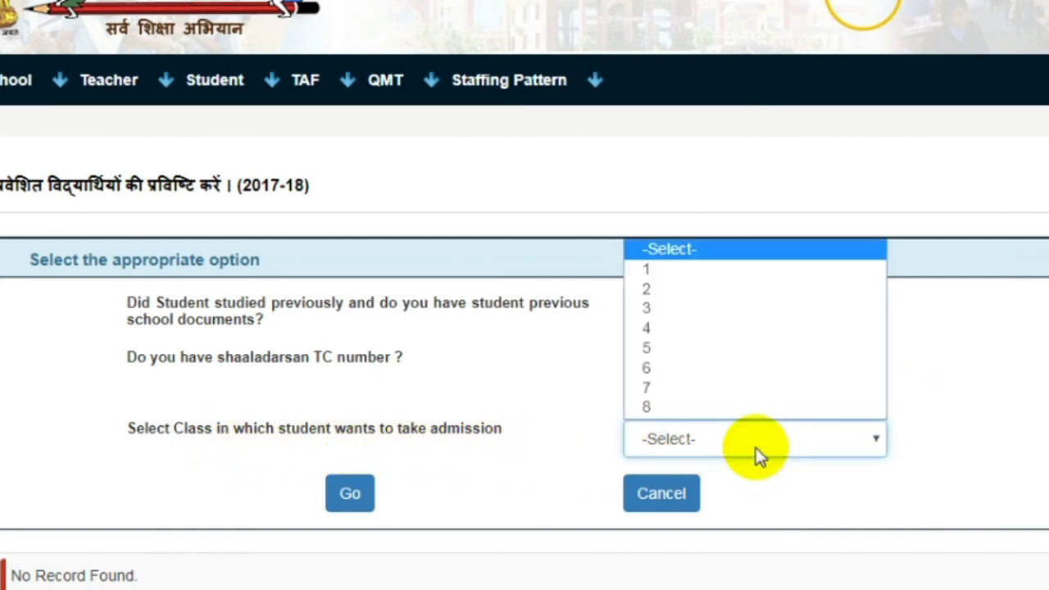
click(672, 270)
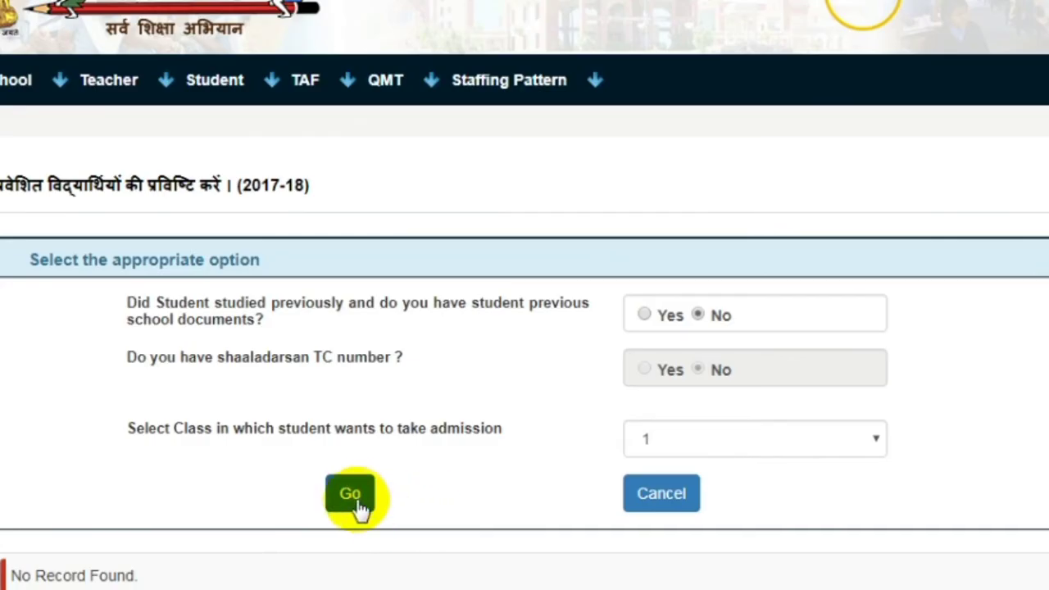
click(354, 498)
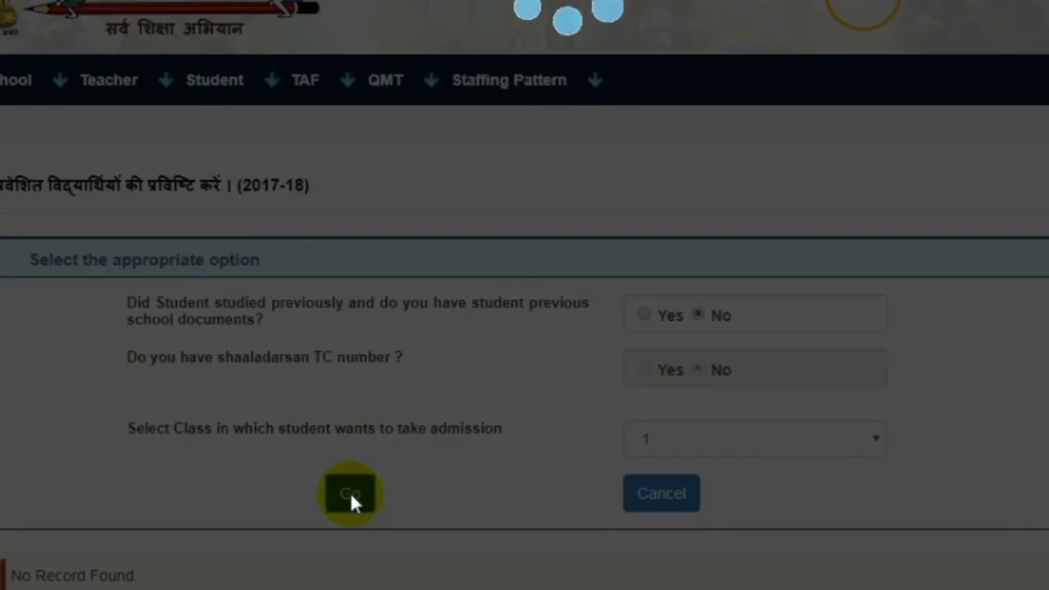
scroll(562, 454, down, 5)
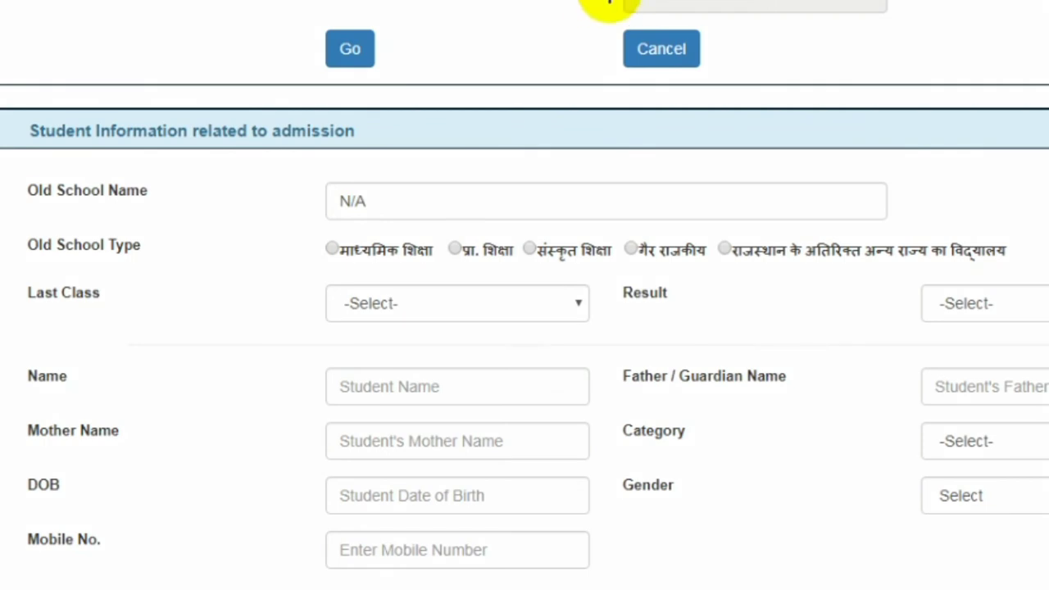
Step: Examine the admission form's previous class, student details, session, section and SR number fields, down to the save and confirm options
mouse_move(609, 1)
mouse_down()
mouse_move(730, 40)
mouse_move(749, 19)
mouse_up()
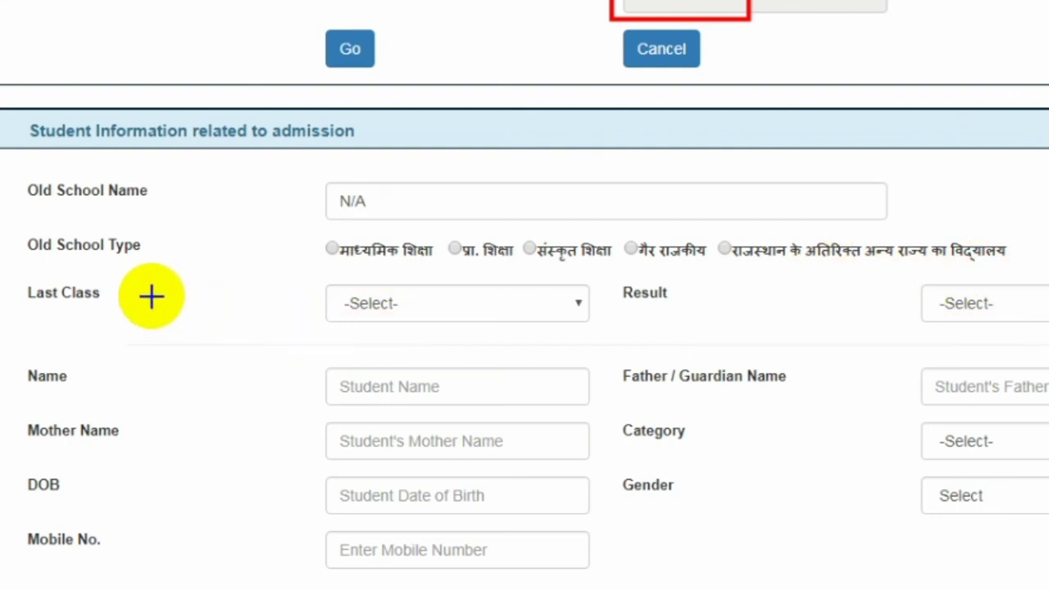
drag(323, 275, 546, 347)
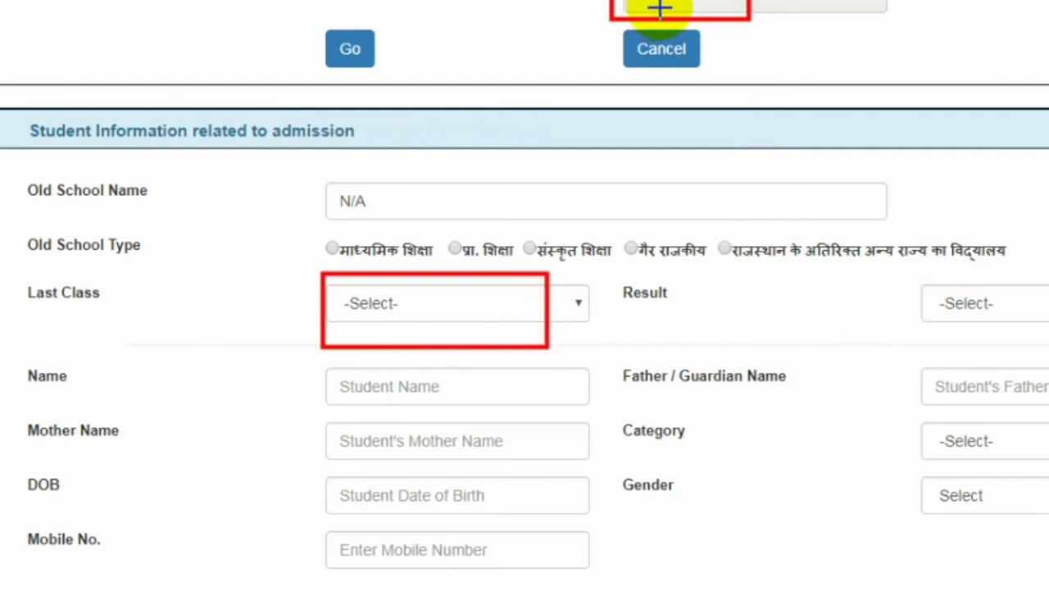
drag(919, 279, 1045, 352)
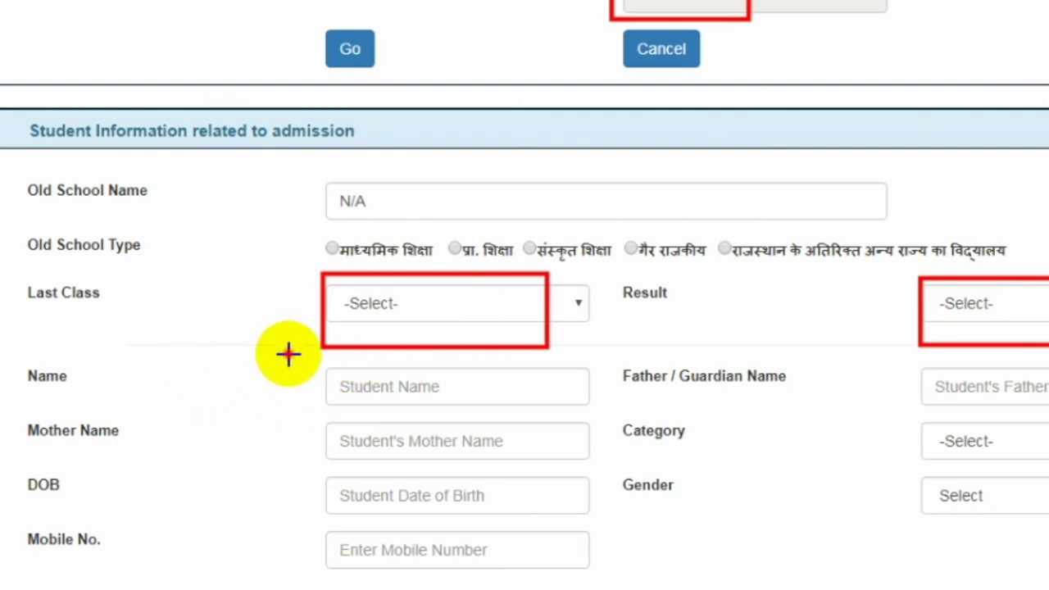
drag(288, 354, 586, 427)
drag(891, 349, 1018, 419)
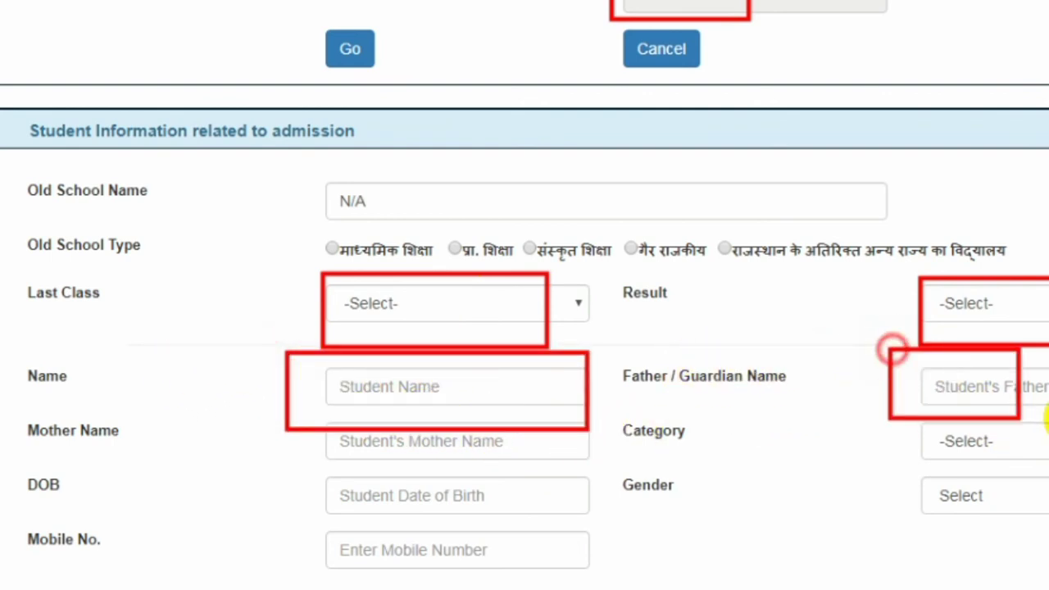
mouse_move(287, 419)
mouse_down()
mouse_move(398, 480)
mouse_move(543, 485)
mouse_up()
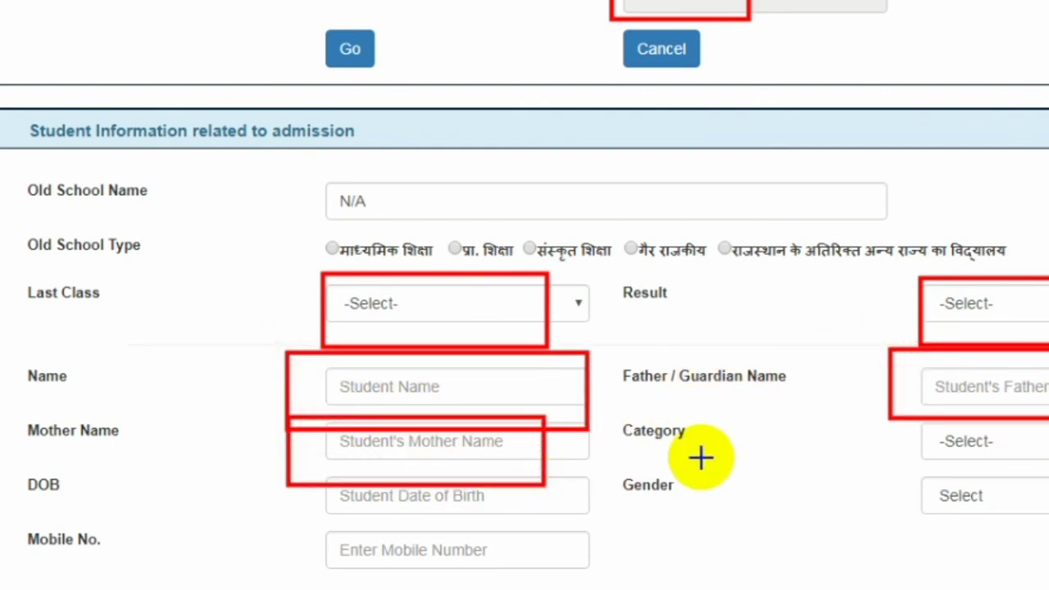
mouse_move(896, 404)
mouse_down()
mouse_move(959, 456)
mouse_move(1048, 464)
mouse_up()
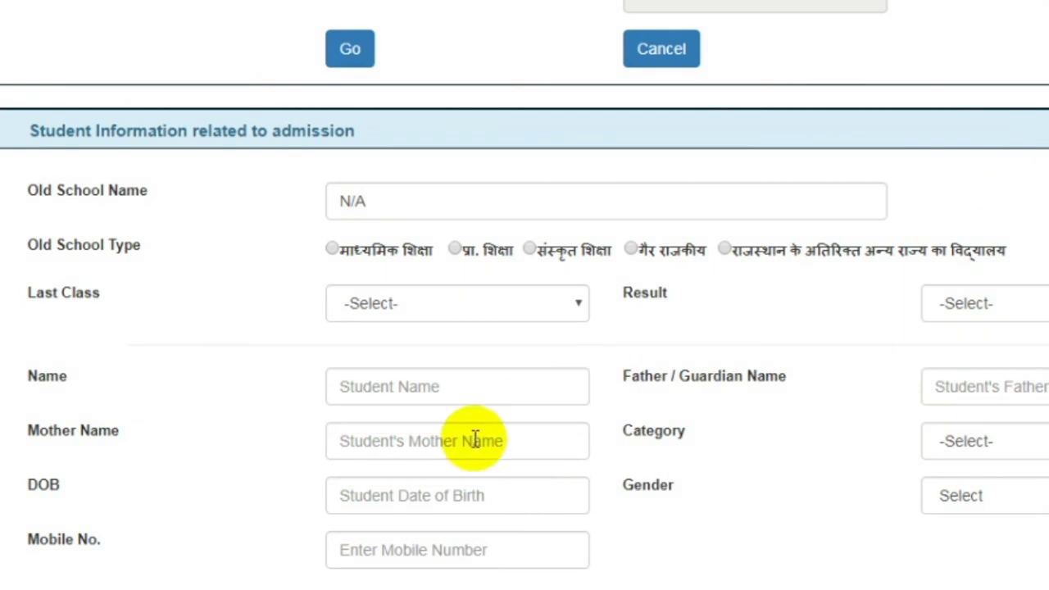
scroll(441, 520, down, 3)
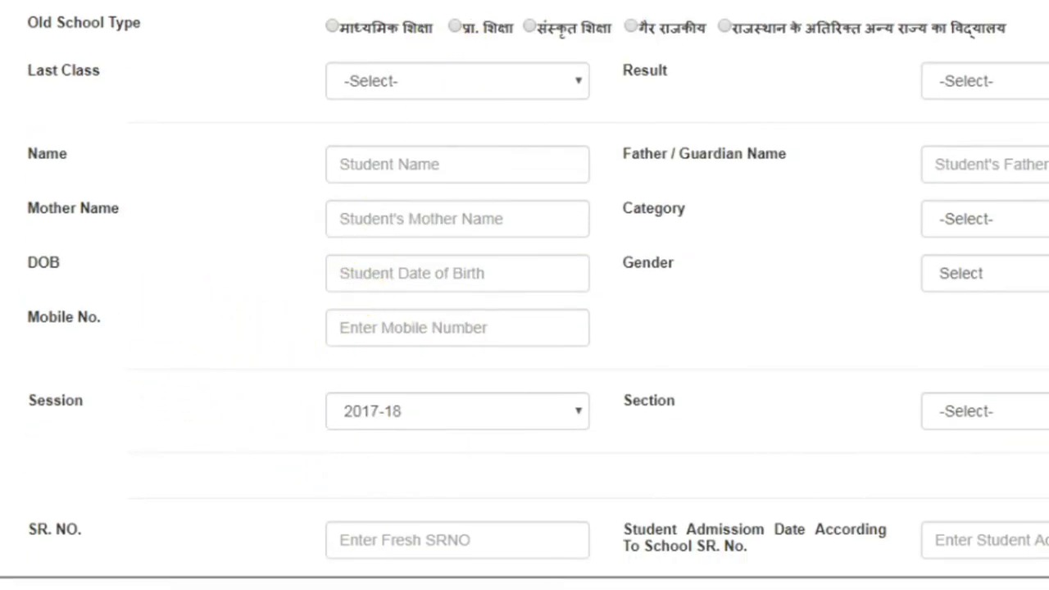
drag(318, 246, 521, 314)
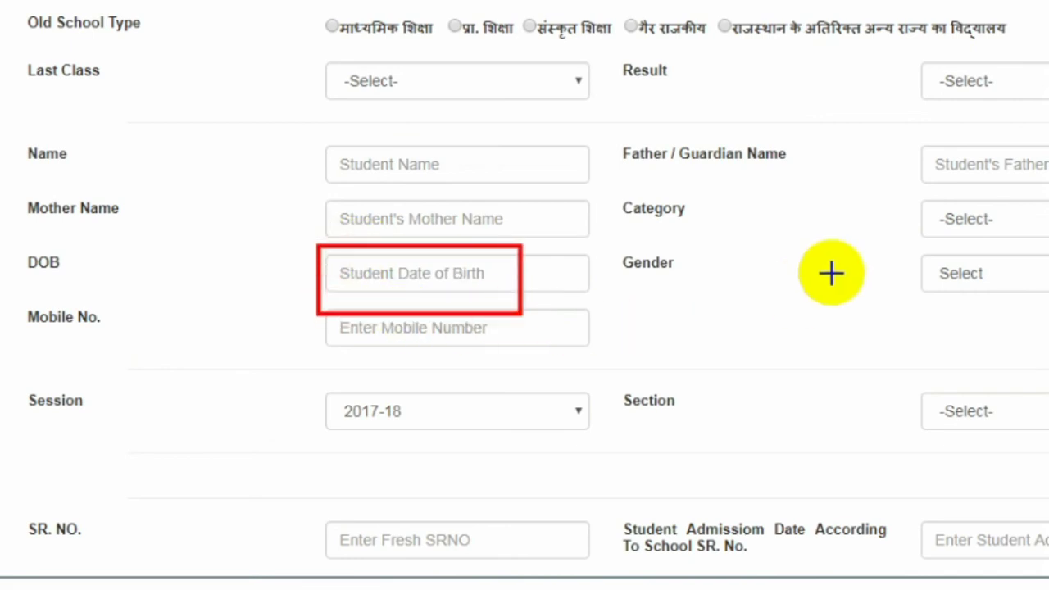
drag(908, 240, 1048, 308)
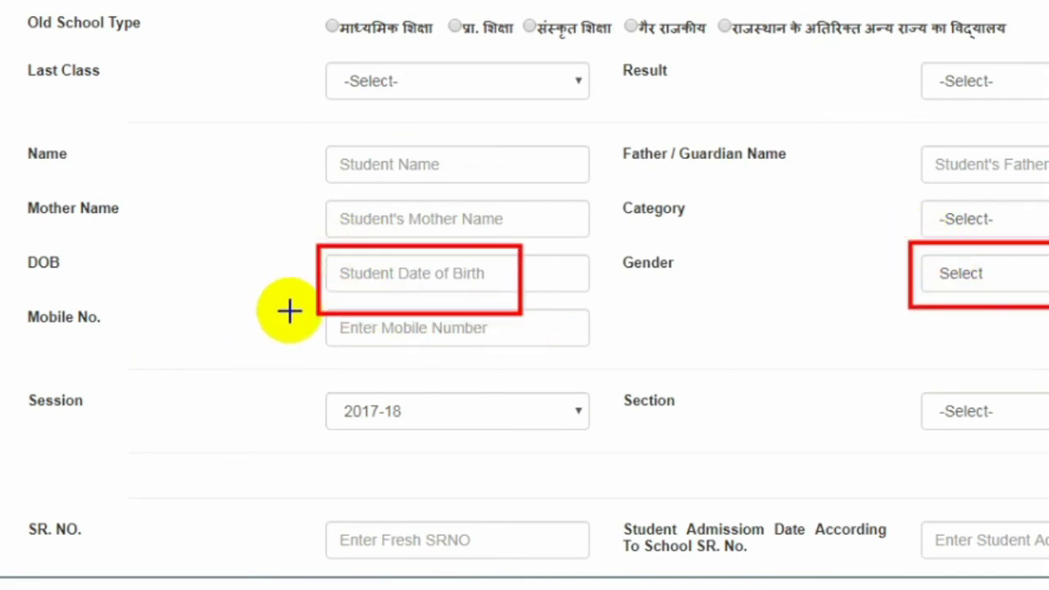
drag(287, 311, 533, 394)
drag(625, 394, 643, 391)
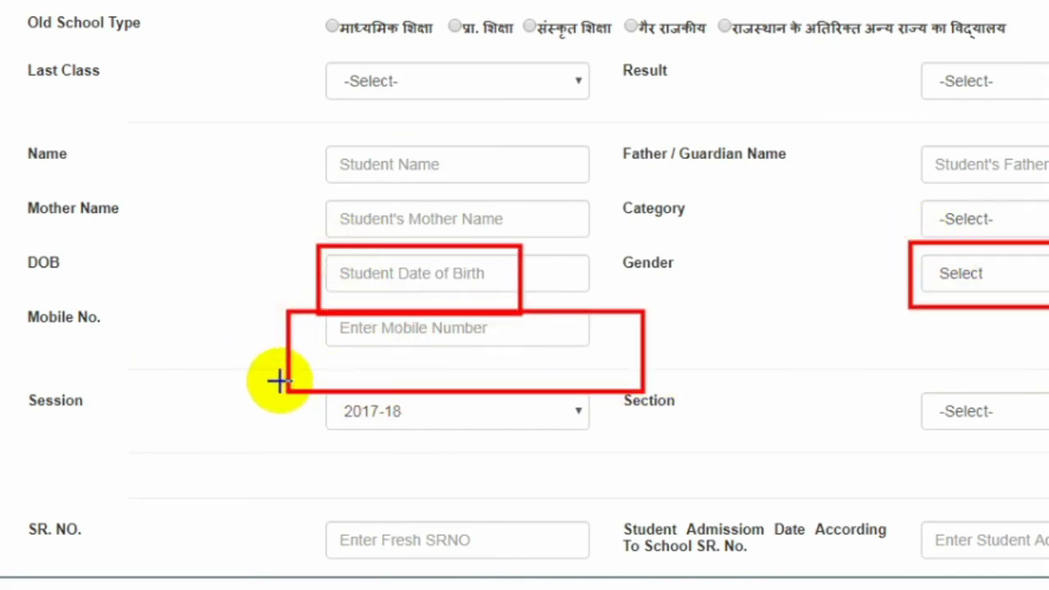
mouse_move(280, 381)
mouse_down()
mouse_move(363, 431)
mouse_move(551, 440)
mouse_up()
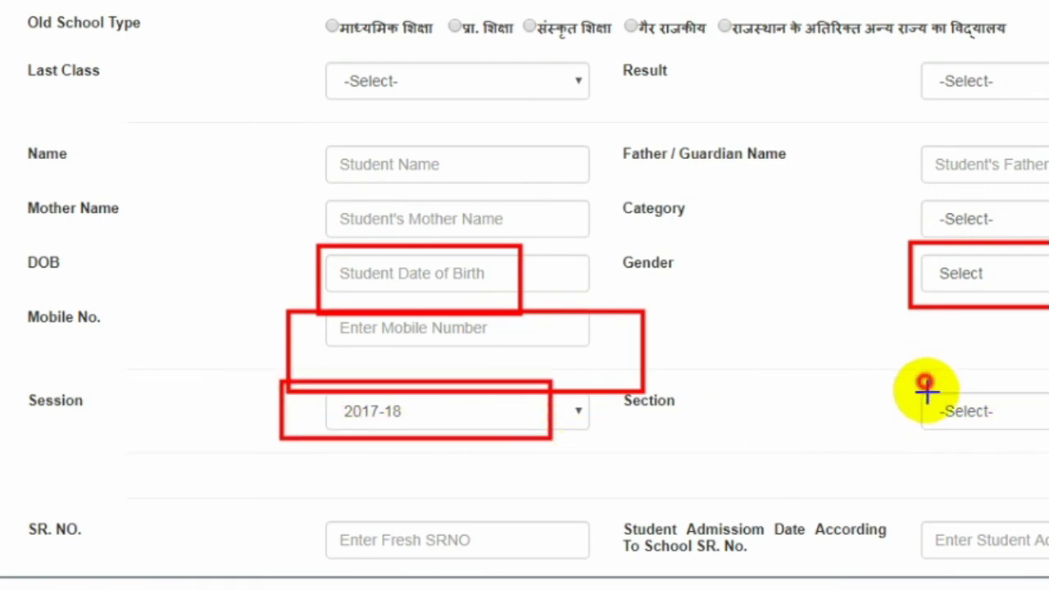
drag(923, 381, 1048, 436)
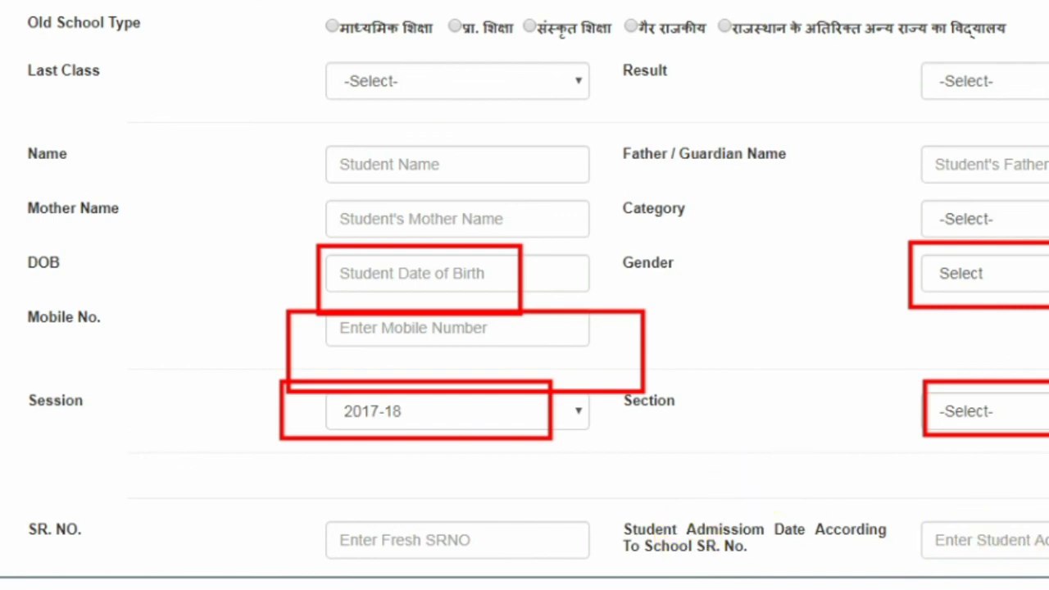
scroll(873, 220, down, 4)
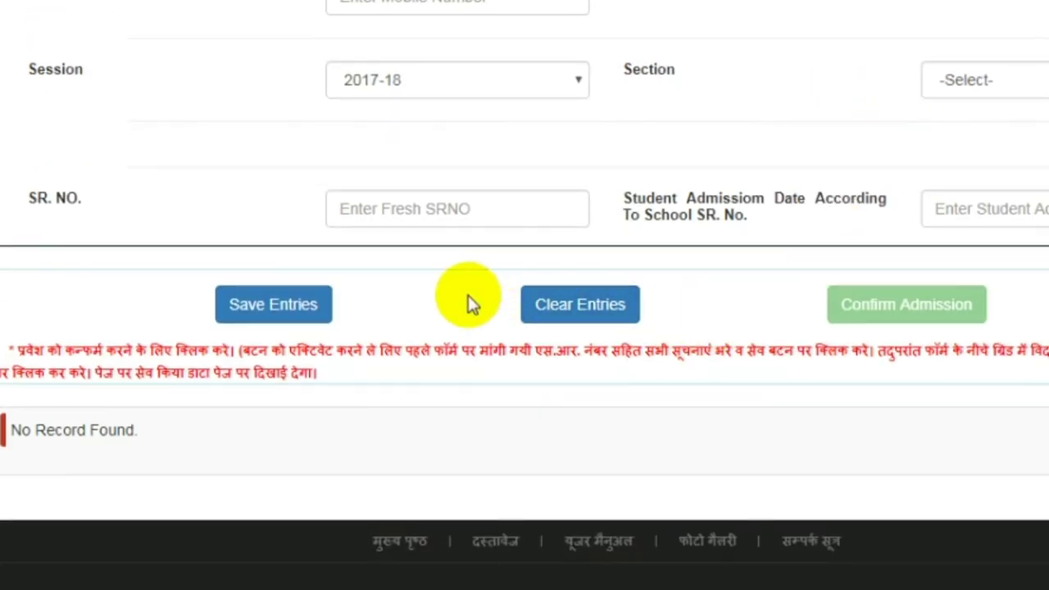